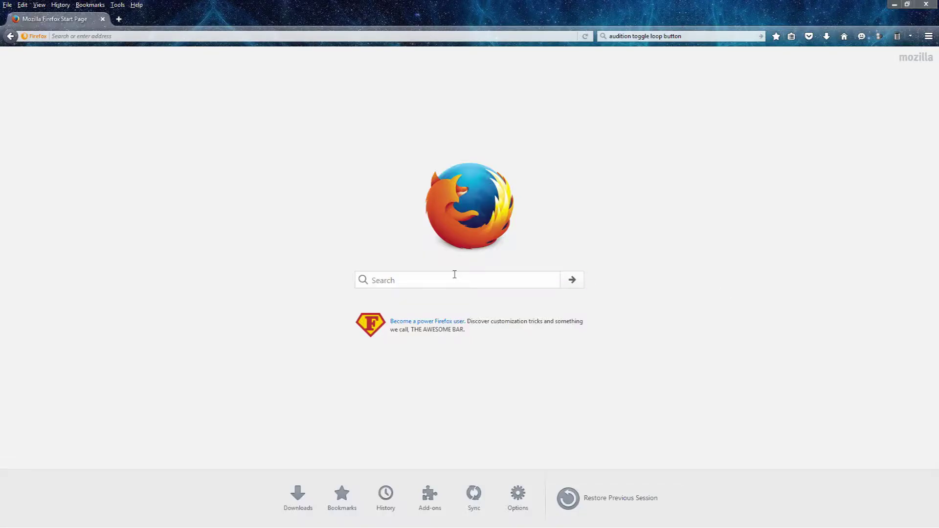
# - Search the web for "Electro Spiderman 2 dialog"
pyautogui.click(435, 277)
pyautogui.write('E')
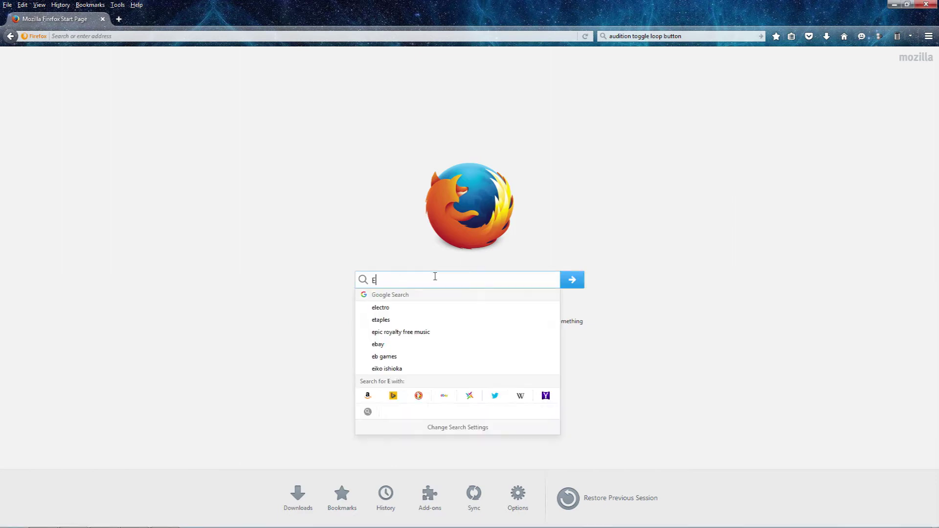
pyautogui.write('lectro ')
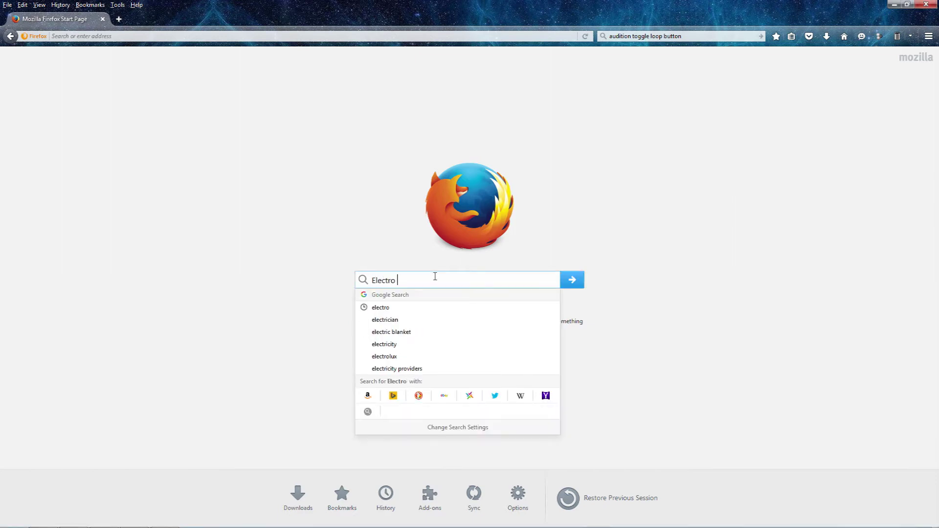
pyautogui.write('Spider')
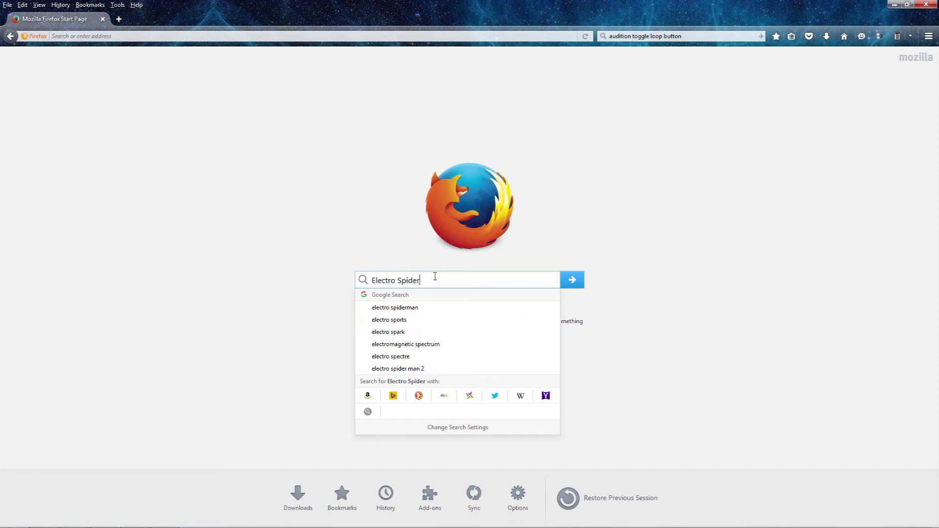
pyautogui.write('man 2 dialog')
pyautogui.click(579, 285)
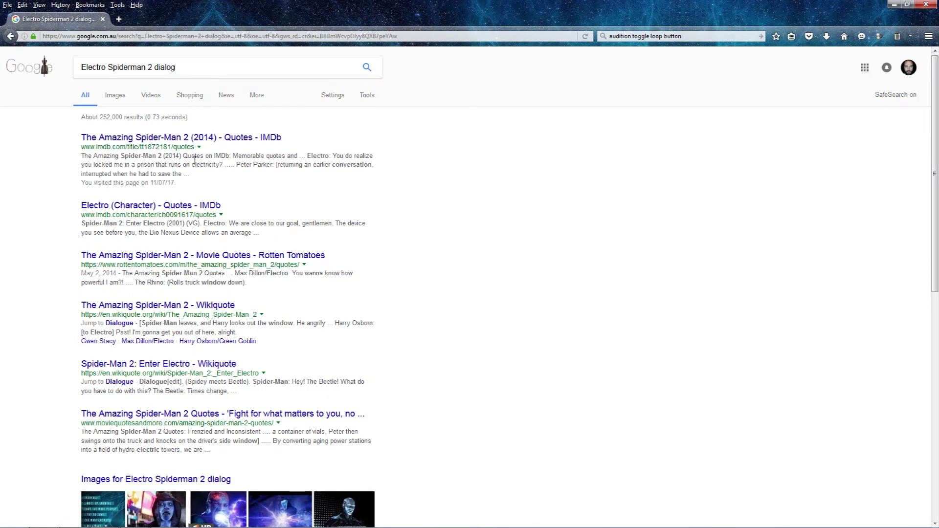
# - Open the IMDb quotes page for The Amazing Spider-Man 2 and highlight Electro's line beginning "You're too late, Spider-Man"
pyautogui.click(157, 140)
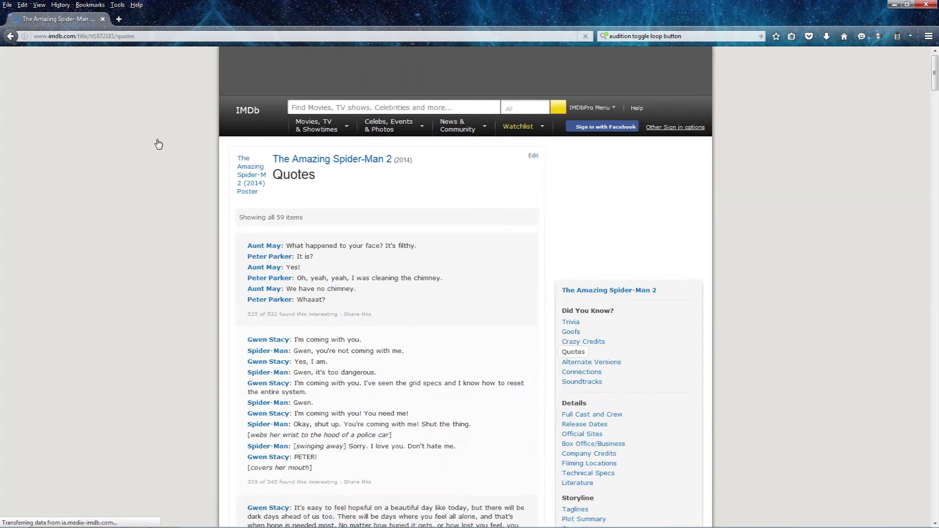
pyautogui.moveTo(935, 78); pyautogui.dragTo(935, 151)
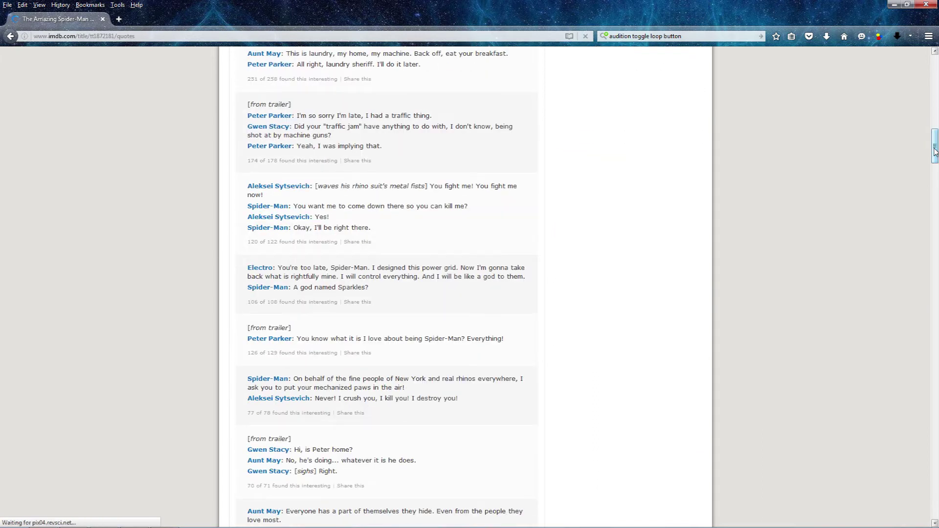
pyautogui.moveTo(277, 268); pyautogui.dragTo(529, 285)
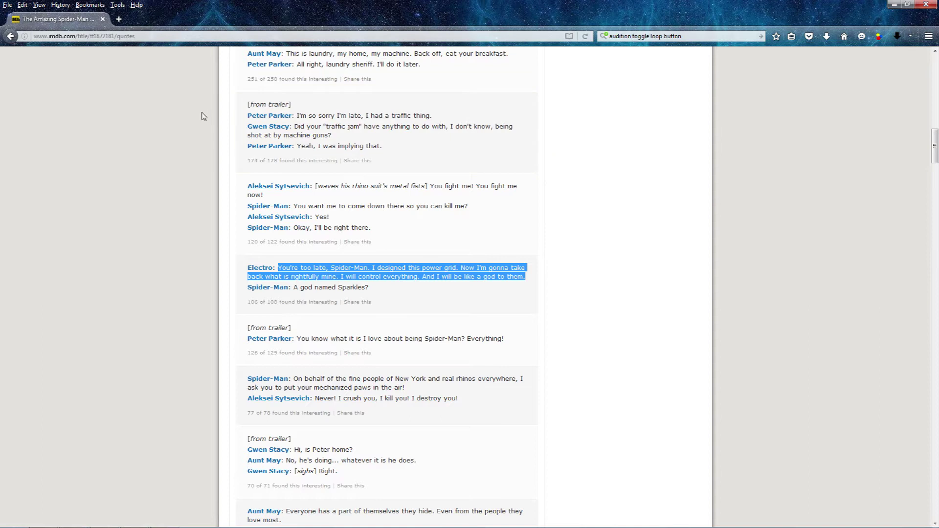
# - Return to the search results, open the film's Wikiquote page and highlight Electro's power grid line in the Dialogue section
pyautogui.click(9, 37)
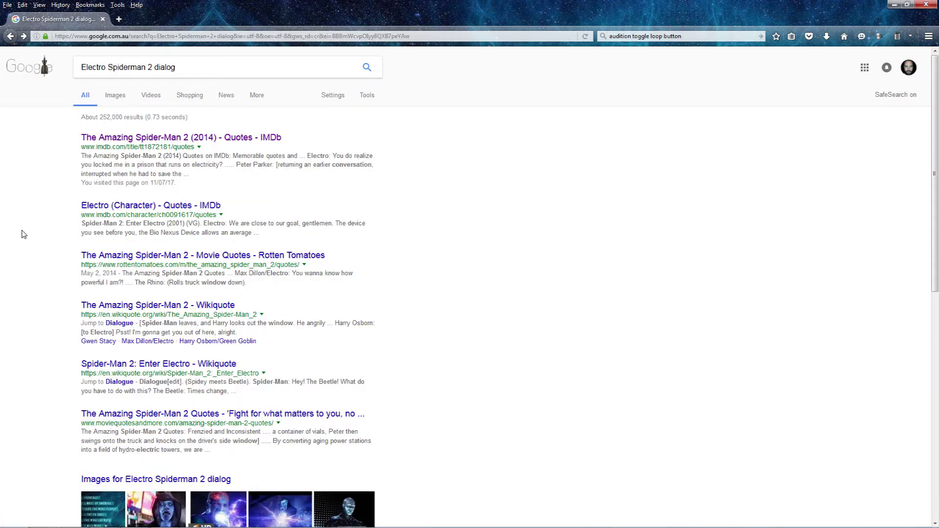
pyautogui.click(138, 306)
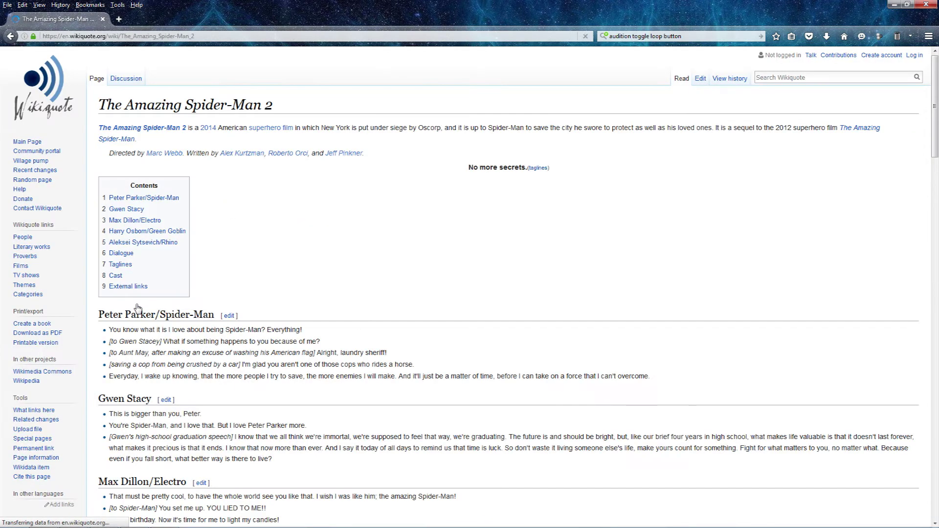
pyautogui.moveTo(938, 97); pyautogui.dragTo(932, 373)
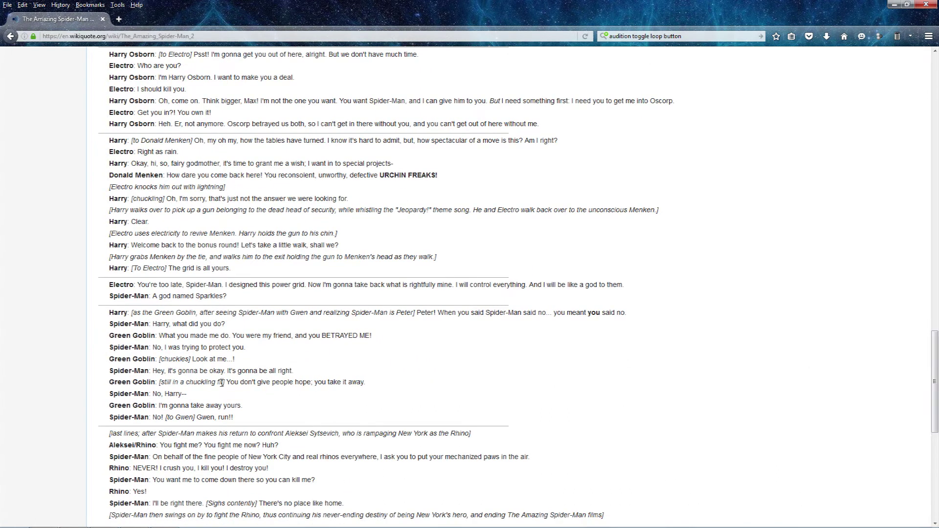
pyautogui.moveTo(109, 285); pyautogui.dragTo(937, 280)
pyautogui.scroll(-10, 937, 279)
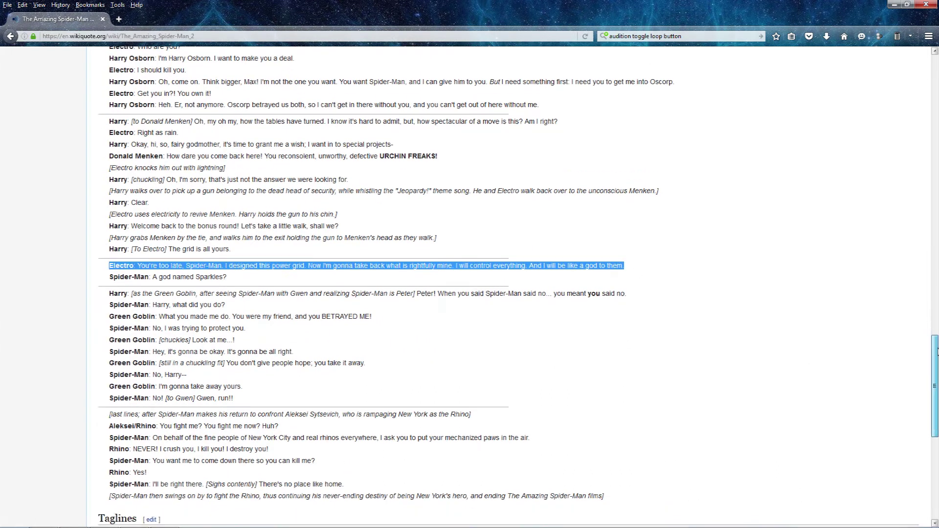
pyautogui.scroll(15, 937, 264)
pyautogui.press('Home')
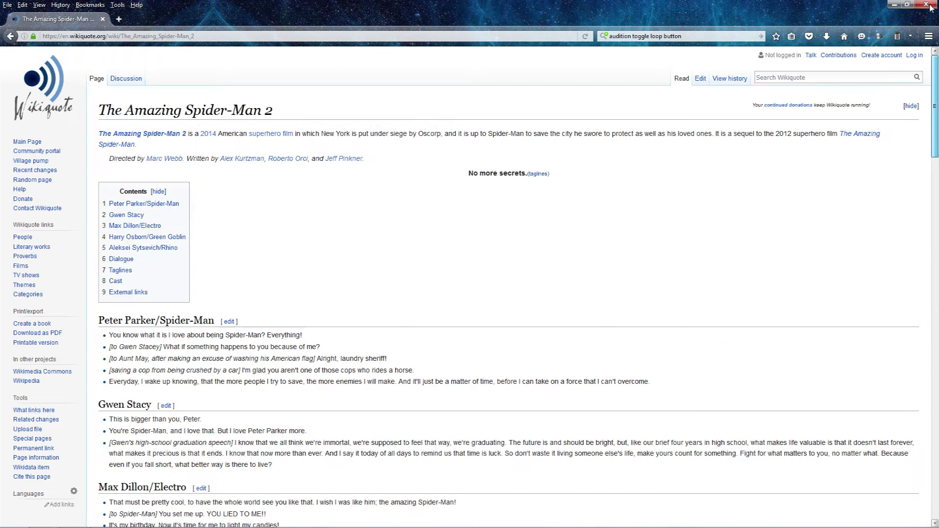
# - Switch to Adobe Audition and create a new audio file named Electro at 44100 Hz, Stereo, 32 (float)
pyautogui.click(51, 73)
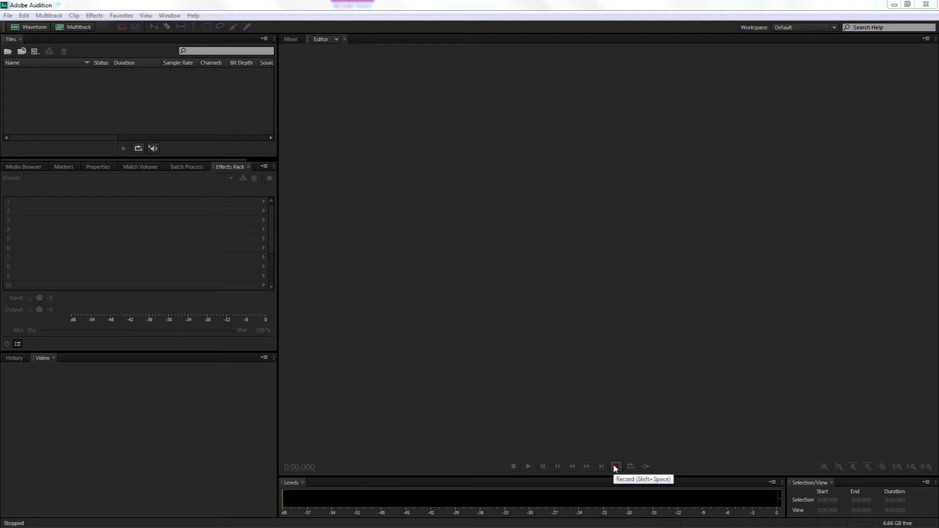
pyautogui.click(616, 467)
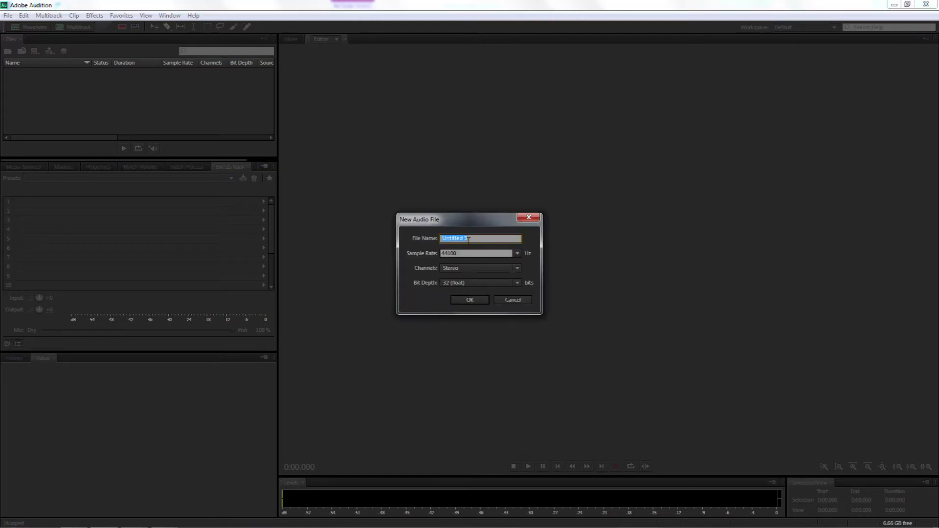
pyautogui.write('Electro')
pyautogui.click(470, 300)
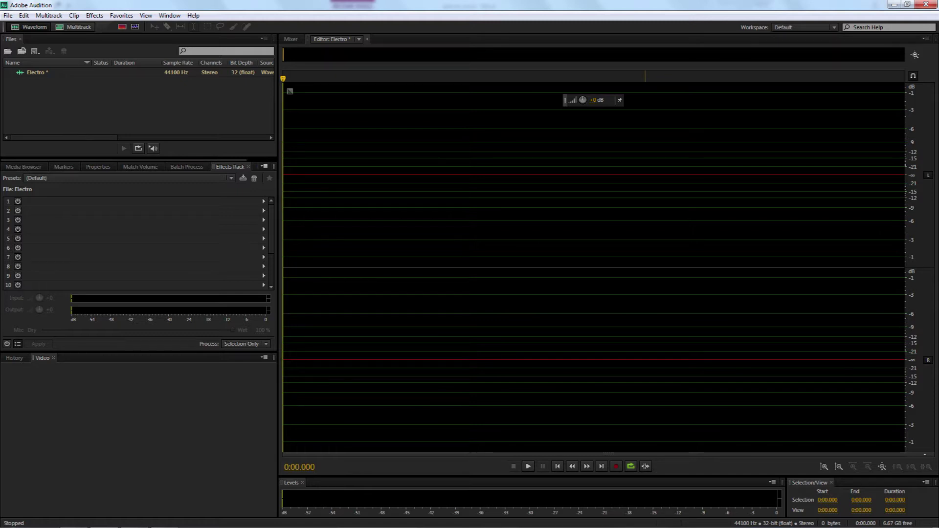
# - Record the voice line into the Electro file for about 19.5 seconds and stop the recording
pyautogui.click(616, 466)
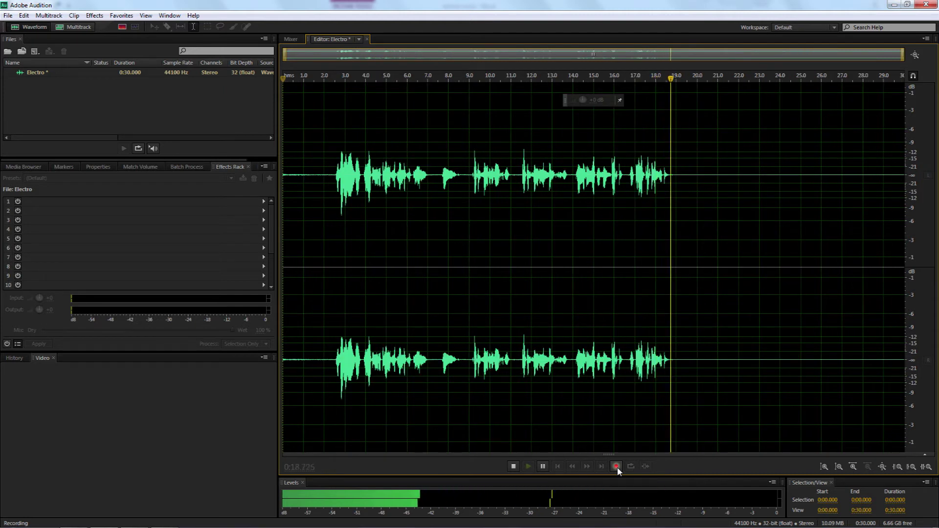
pyautogui.press('space')
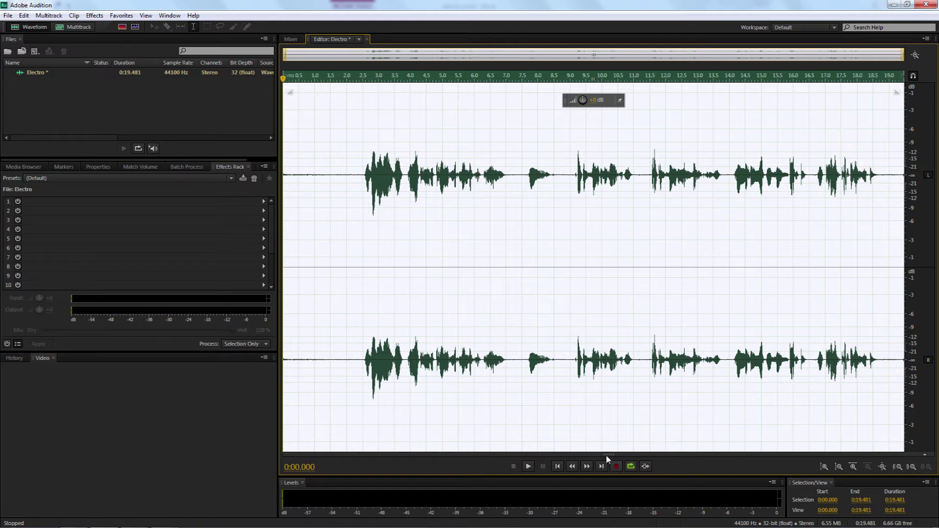
pyautogui.press('space')
# - Delete the silence at the start of the recording, covering about the first 2.2 seconds
pyautogui.click(347, 365)
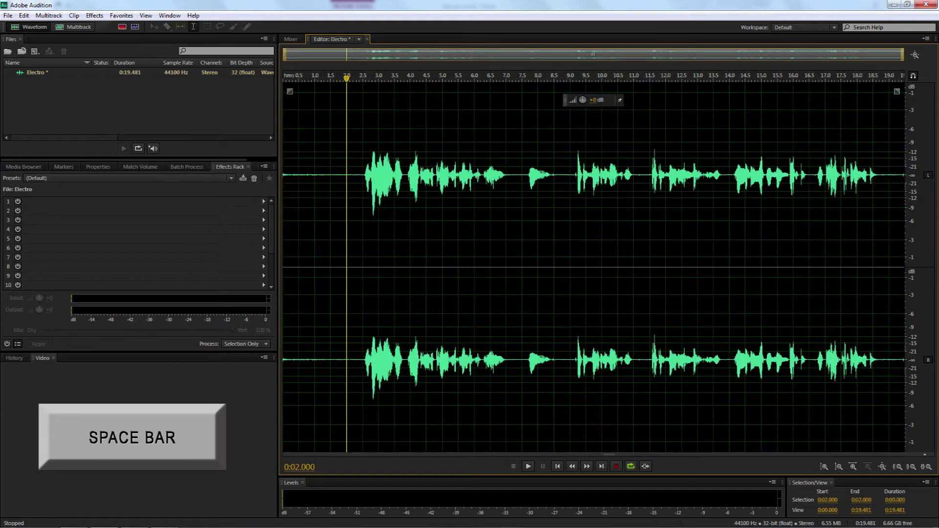
pyautogui.moveTo(347, 365); pyautogui.dragTo(283, 365)
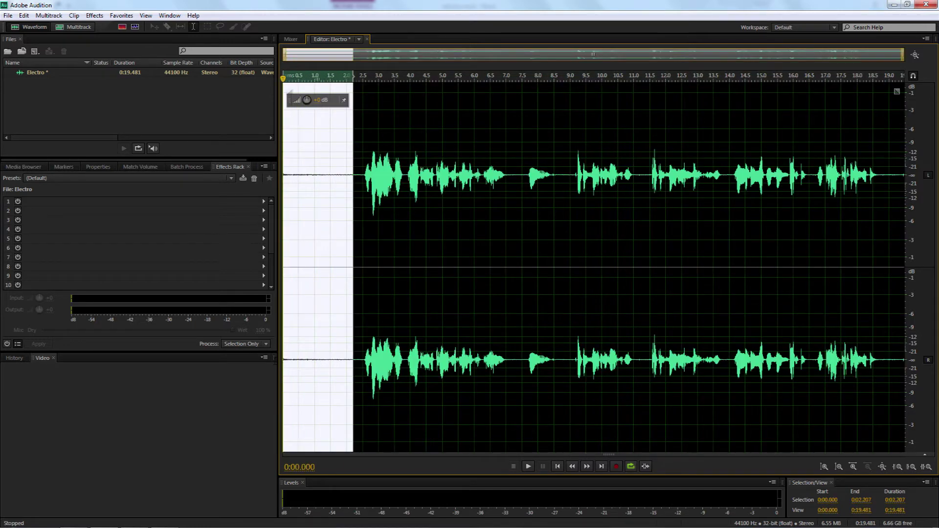
pyautogui.press('Delete')
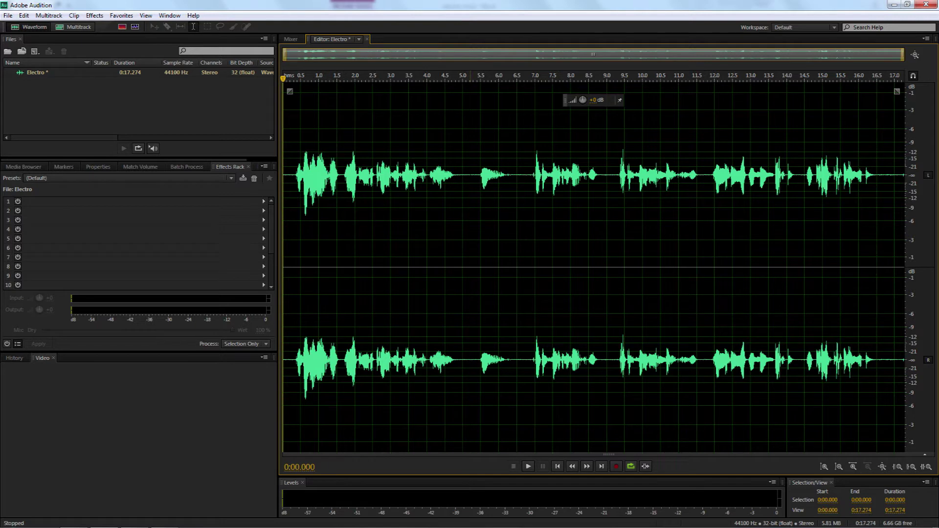
# - Shorten the pause at about 6 seconds by deleting about 0.75 seconds of silence
pyautogui.moveTo(475, 177); pyautogui.dragTo(517, 175)
pyautogui.press('Delete')
pyautogui.press('Delete')
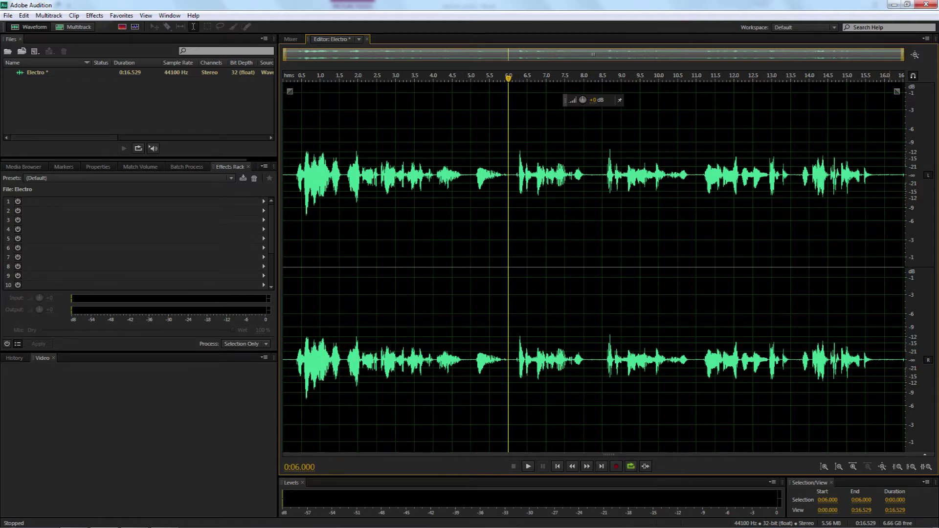
# - Play the trimmed recording from the beginning to check the edits
pyautogui.press('Home')
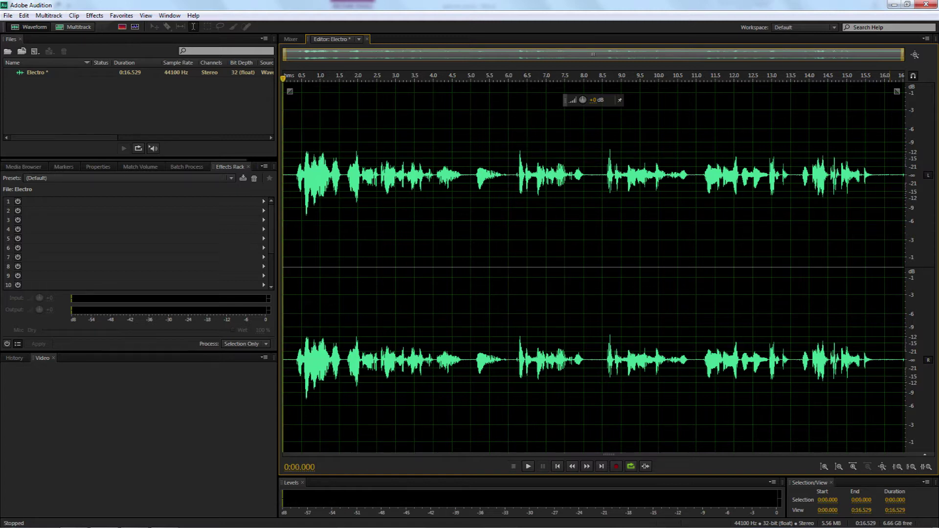
pyautogui.press('space')
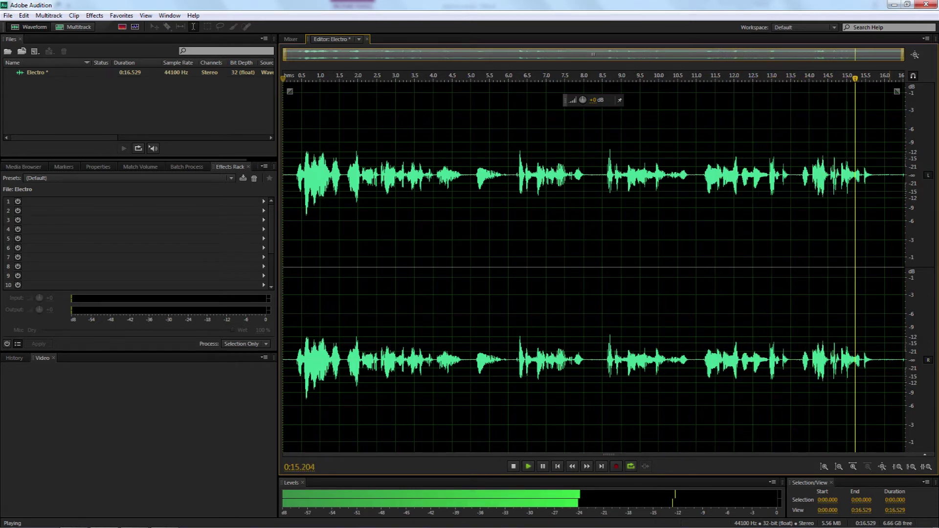
pyautogui.press('space')
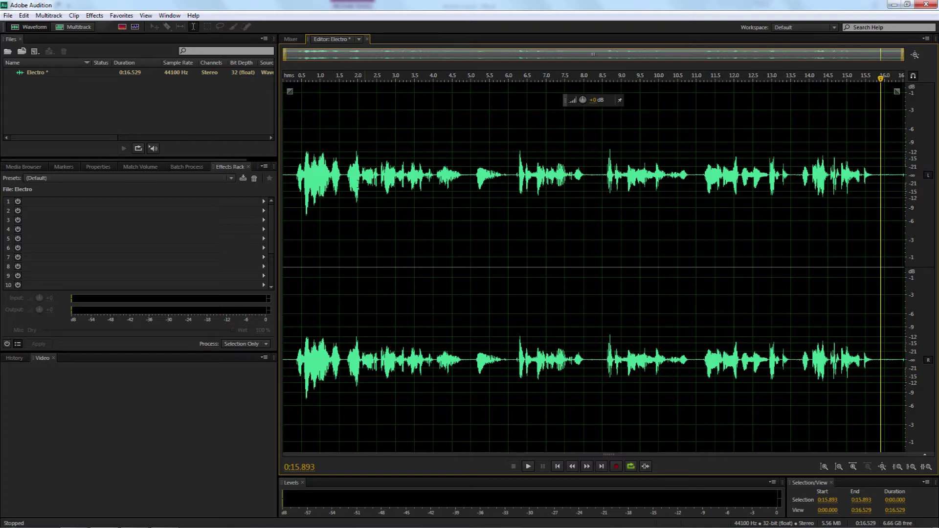
pyautogui.moveTo(296, 230); pyautogui.dragTo(899, 230)
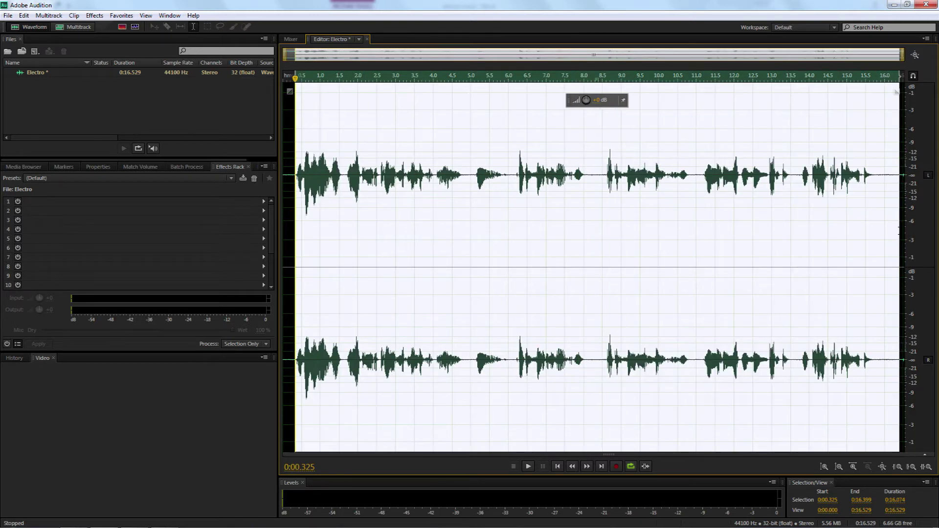
pyautogui.click(534, 226)
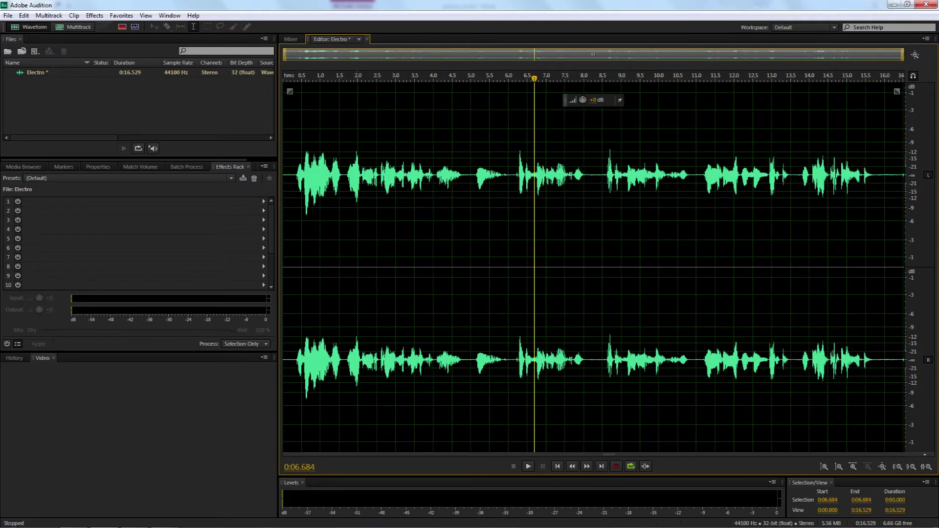
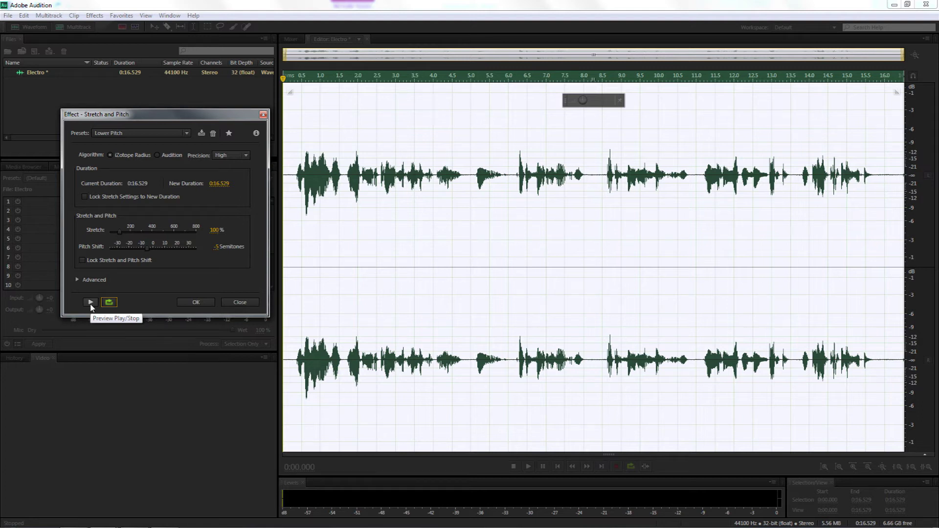
# - Preview the Stretch and Pitch effect's Lower Pitch preset on the whole recording and set the pitch shift to -4 semitones
pyautogui.click(90, 302)
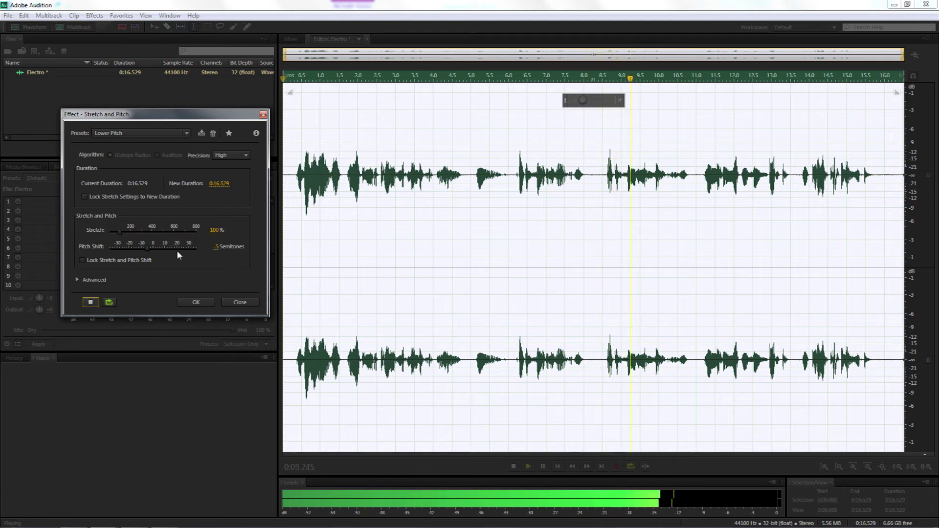
pyautogui.moveTo(147, 248); pyautogui.dragTo(142, 251)
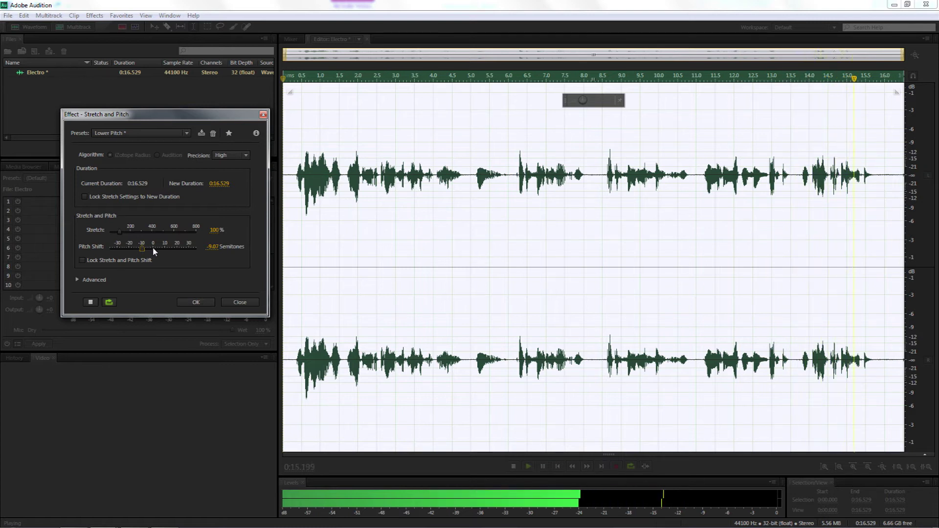
pyautogui.click(210, 247)
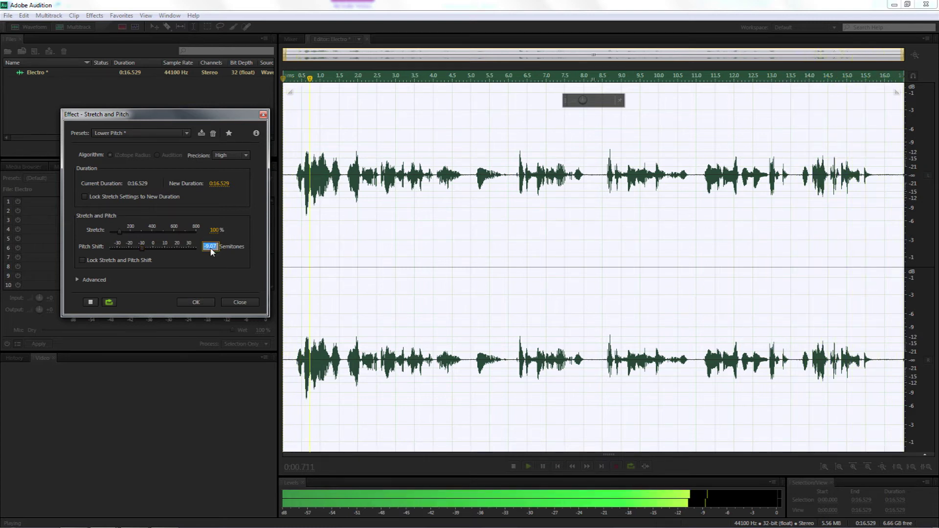
pyautogui.write('-4')
pyautogui.press('Return')
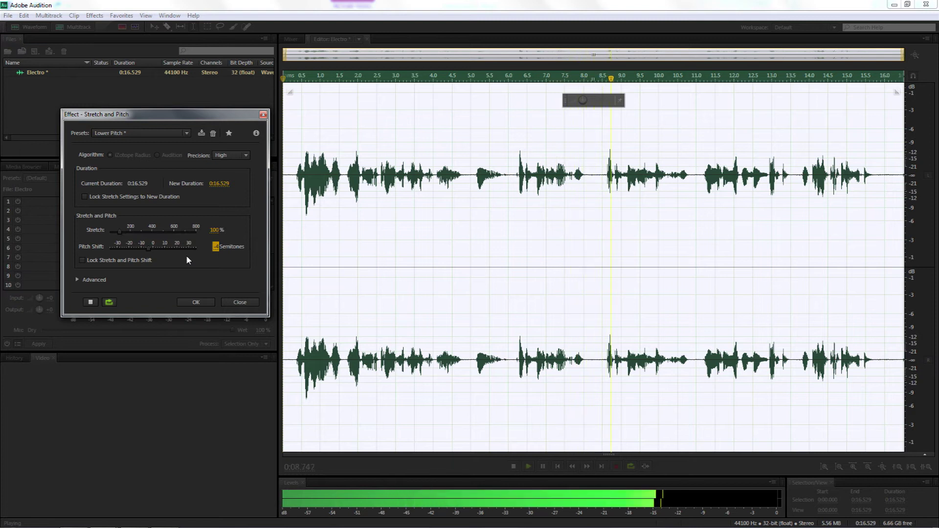
pyautogui.click(90, 301)
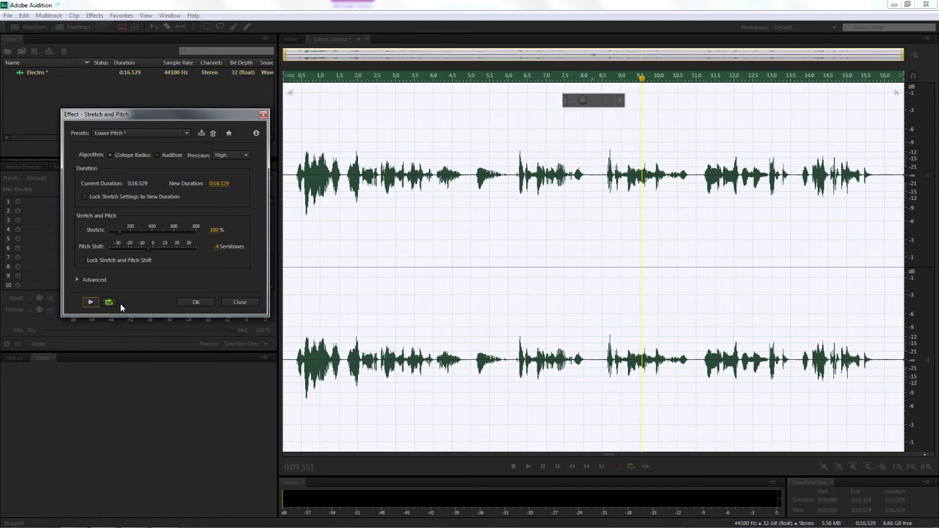
# - Raise the effect's stretch to about 193% while previewing the recording, and stop the preview
pyautogui.click(90, 302)
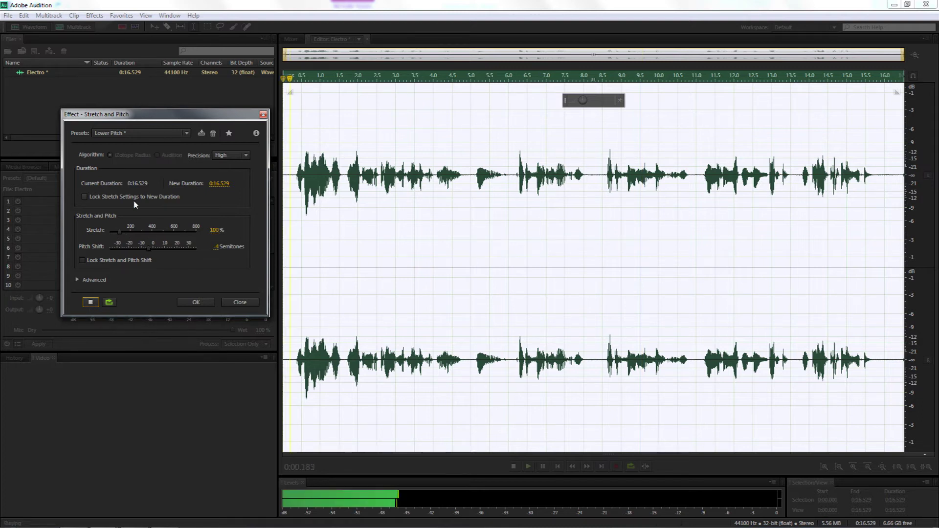
pyautogui.moveTo(119, 230); pyautogui.dragTo(130, 234)
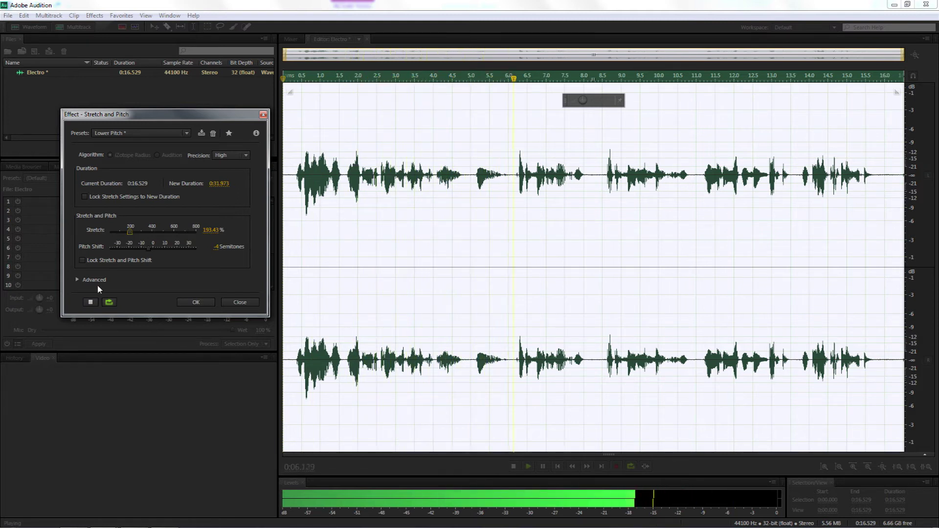
pyautogui.click(90, 302)
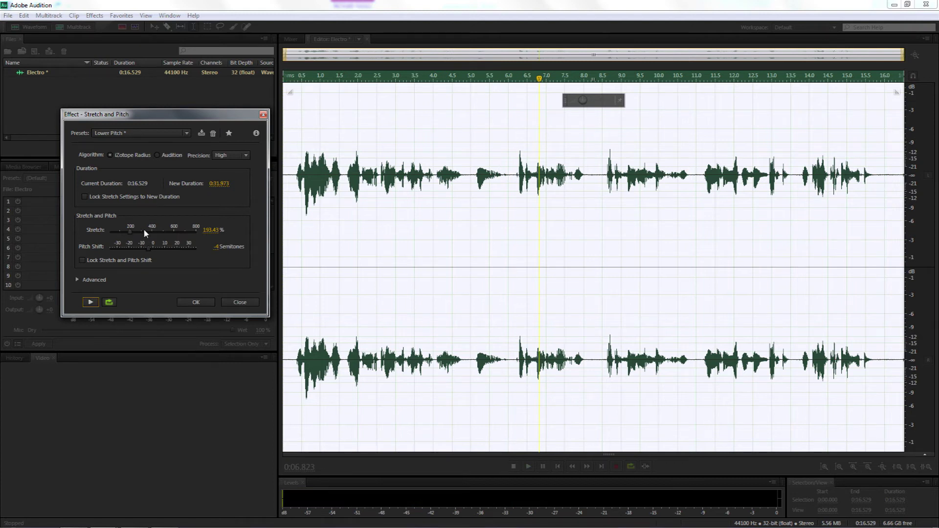
# - Try lowering the stretch to about 55.5% while previewing the recording, and stop the preview
pyautogui.click(90, 302)
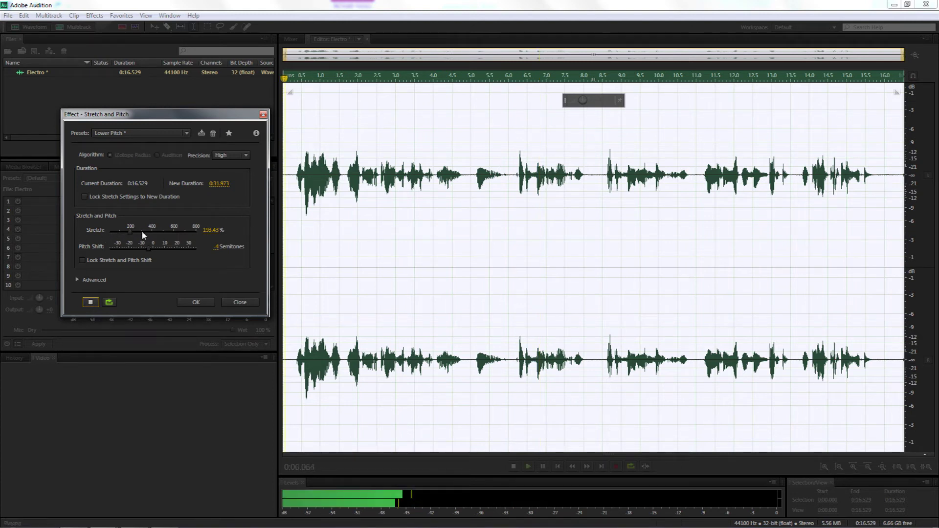
pyautogui.moveTo(129, 231); pyautogui.dragTo(116, 233)
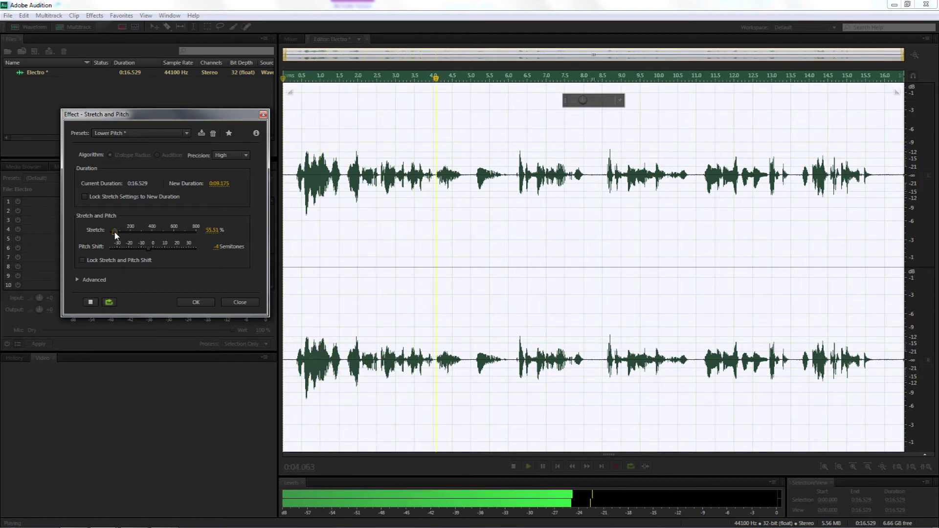
pyautogui.moveTo(114, 232); pyautogui.dragTo(116, 232)
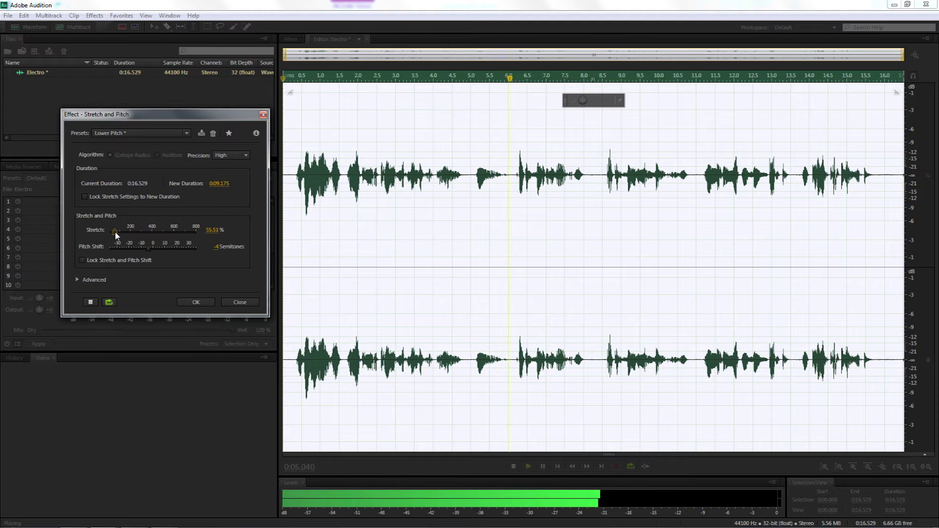
pyautogui.click(91, 302)
# - Set the stretch to 100% and apply the Stretch and Pitch effect to the recording
pyautogui.click(209, 231)
pyautogui.write('100')
pyautogui.press('Return')
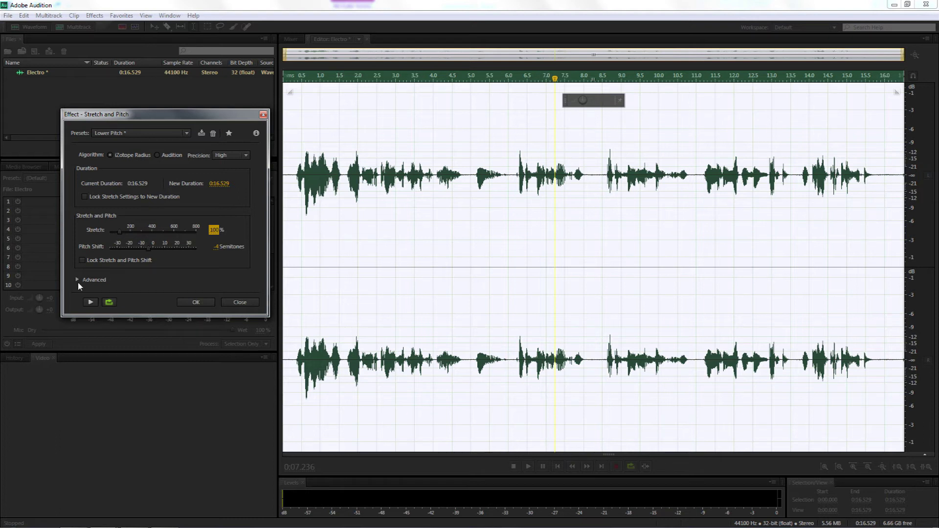
pyautogui.click(190, 304)
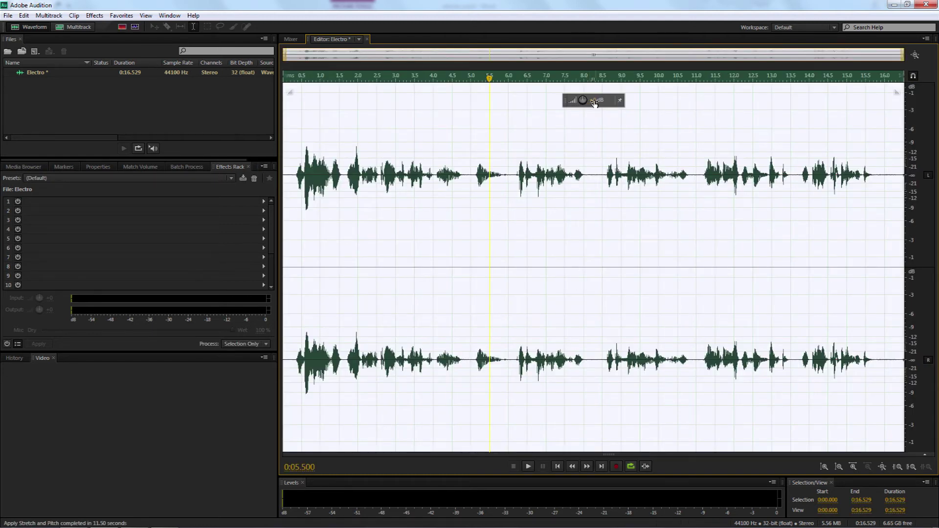
# - Amplify the whole recording slightly and play it back from near the beginning
pyautogui.moveTo(594, 104); pyautogui.dragTo(601, 107)
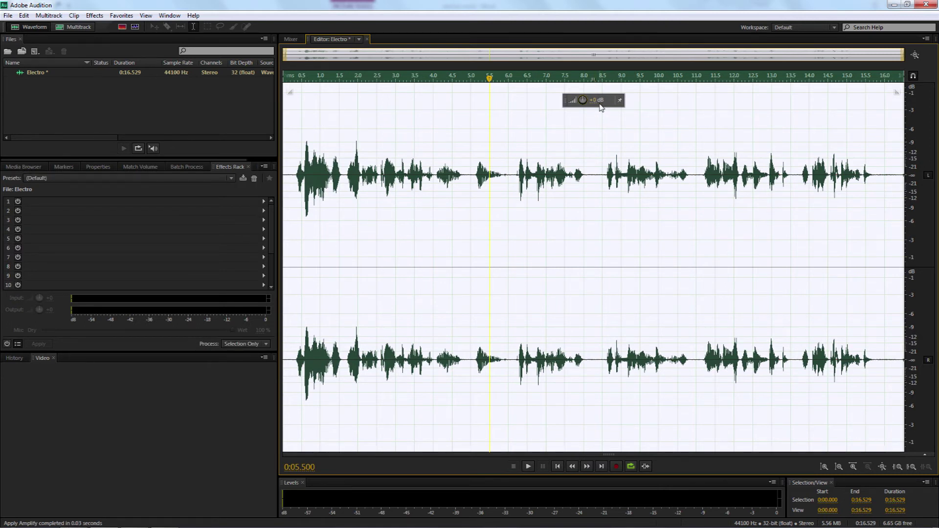
pyautogui.click(290, 170)
pyautogui.press('space')
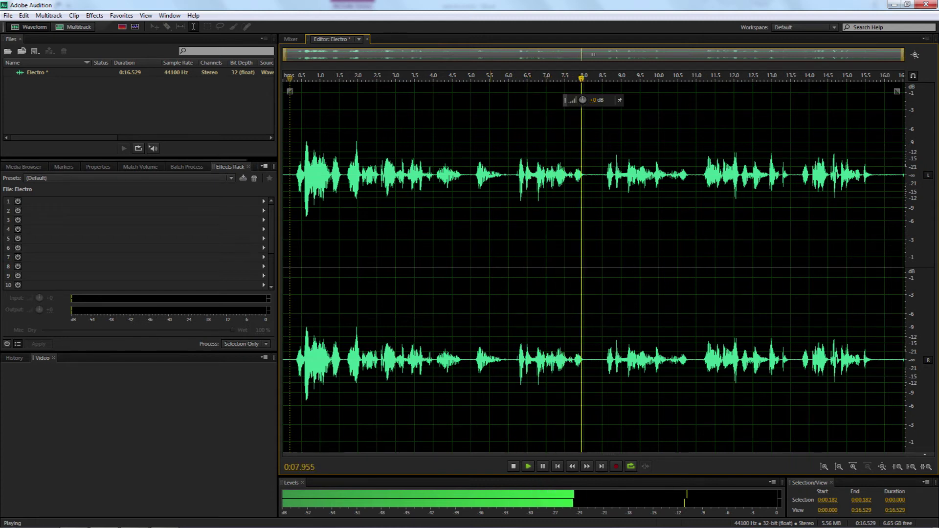
pyautogui.press('space')
# - Amplify the section from about 5.1 to 6.0 seconds slightly and play the recording from near the beginning
pyautogui.moveTo(475, 176); pyautogui.dragTo(506, 178)
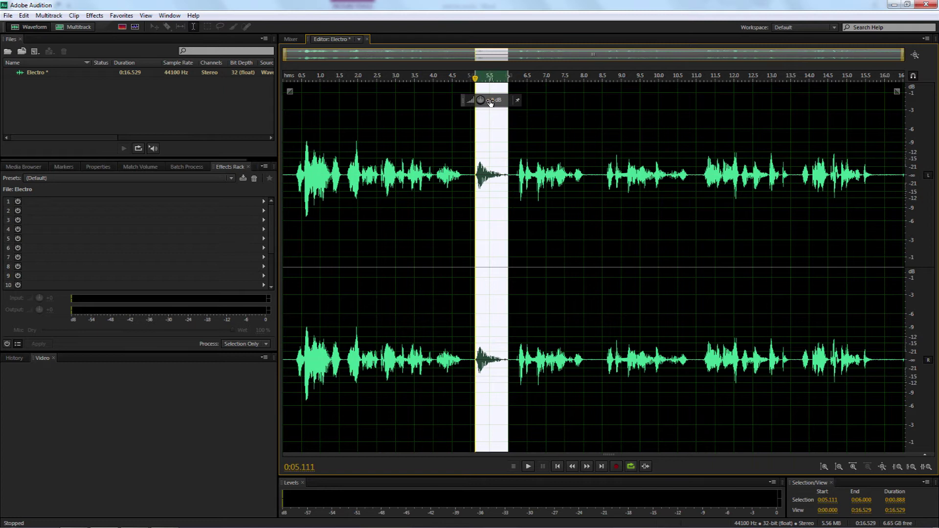
pyautogui.moveTo(492, 101); pyautogui.dragTo(493, 101)
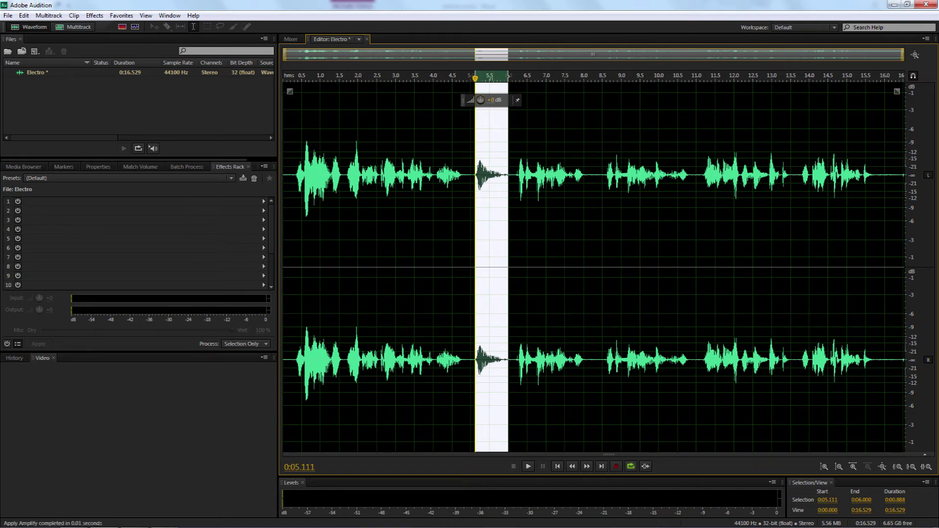
pyautogui.press('space')
pyautogui.click(293, 245)
pyautogui.press('space')
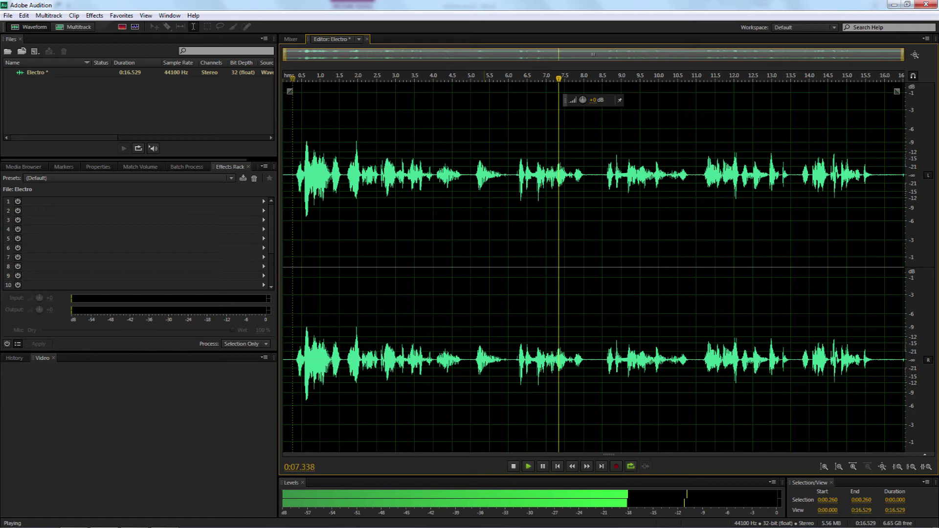
pyautogui.press('space')
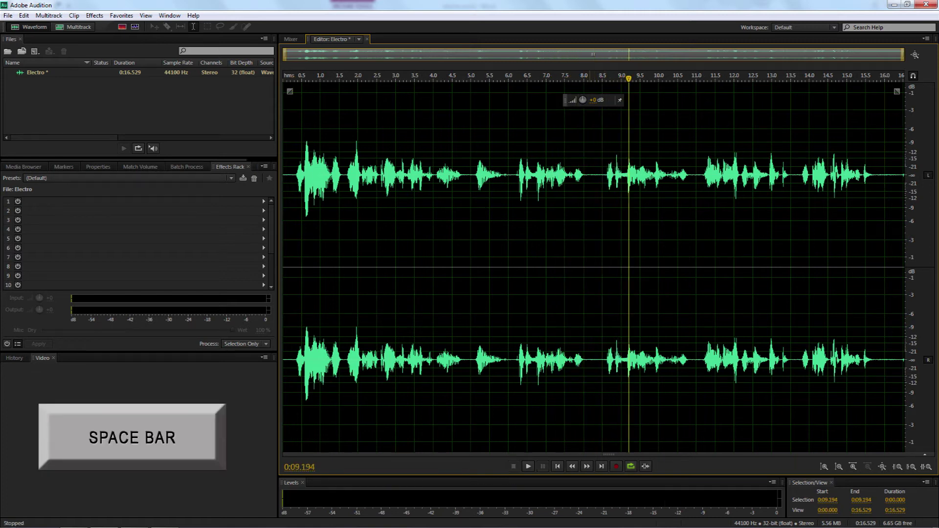
# - Shorten the pause at about 8.1 seconds by deleting about 0.36 seconds of silence, and play back the edited passage
pyautogui.moveTo(589, 245); pyautogui.dragTo(602, 245)
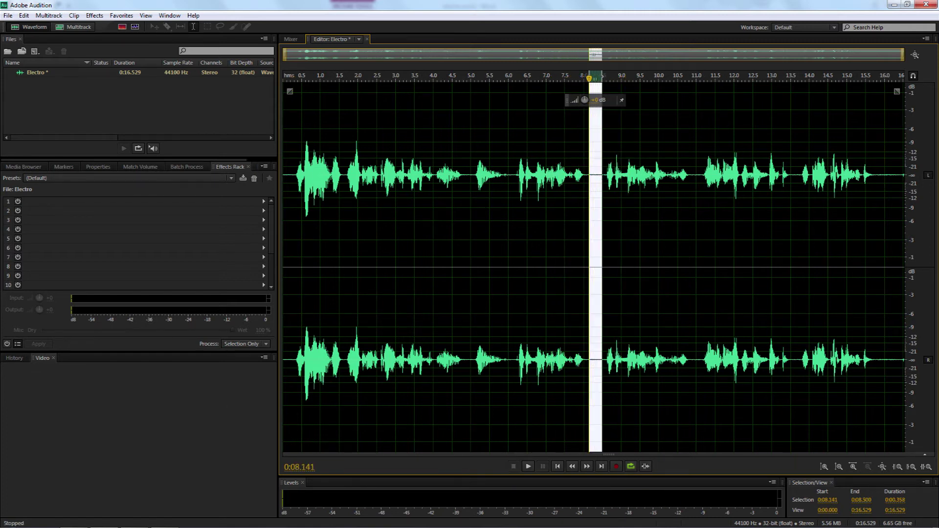
pyautogui.press('Delete')
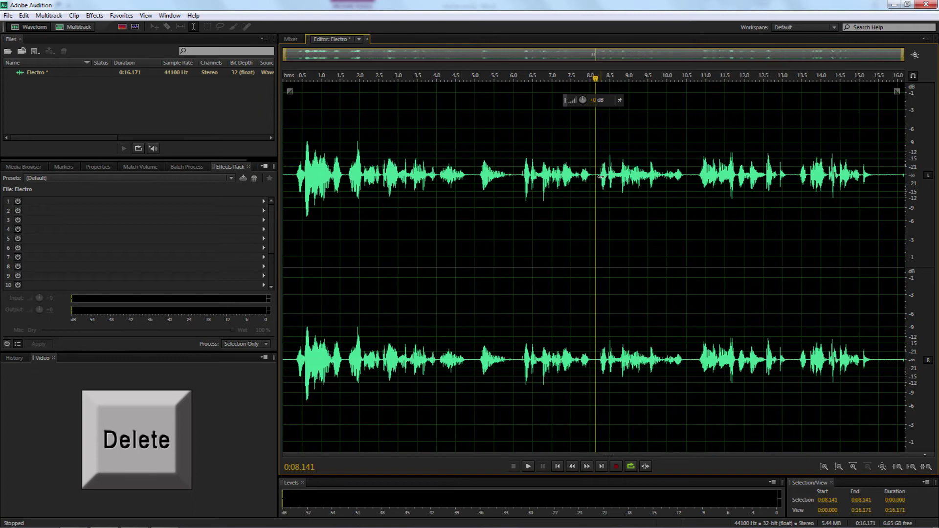
pyautogui.press('space')
pyautogui.press('space')
pyautogui.click(581, 245)
pyautogui.press('space')
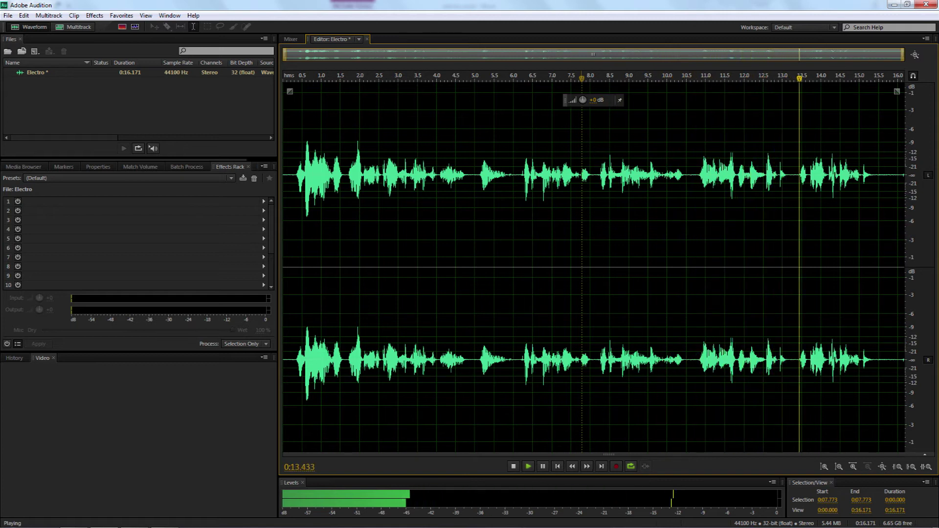
pyautogui.press('space')
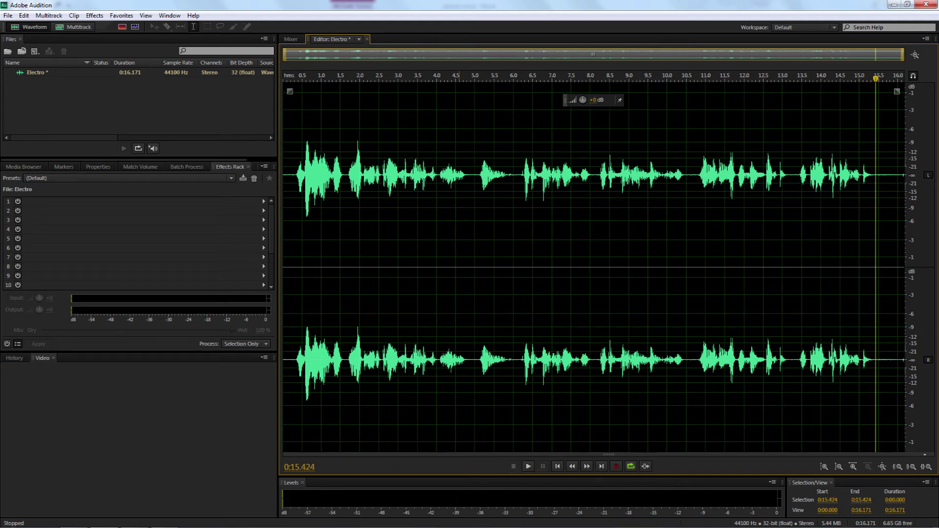
# - Open the Flanger effect for the recording and choose the Crazy Clock of Doom preset
pyautogui.click(407, 220)
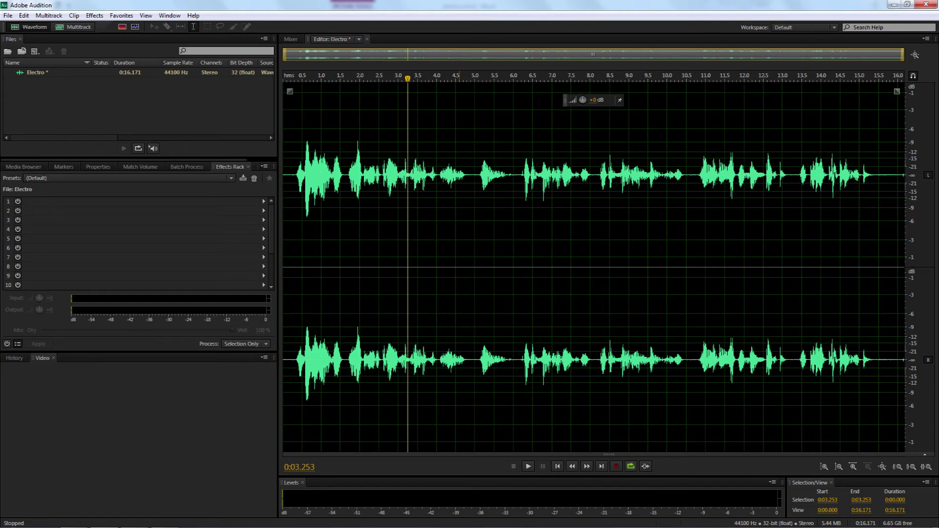
pyautogui.click(94, 15)
pyautogui.moveTo(139, 181)
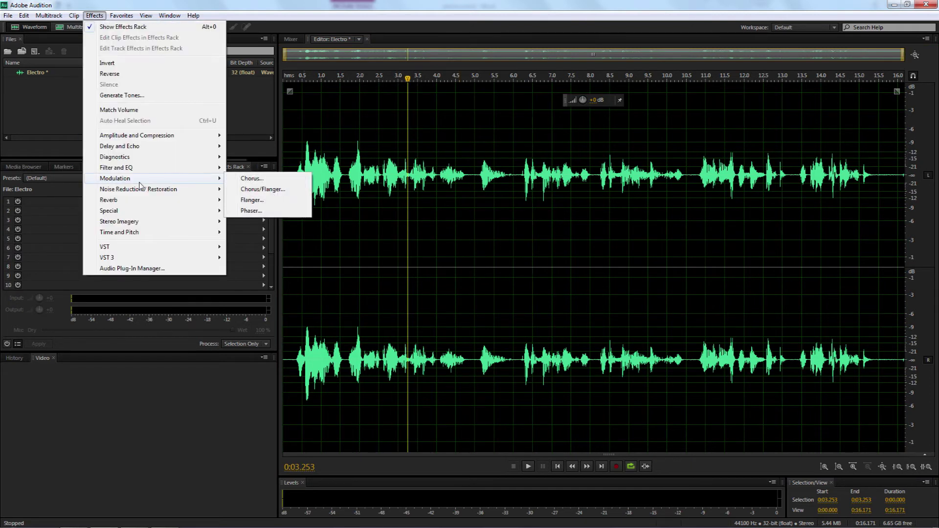
pyautogui.click(253, 200)
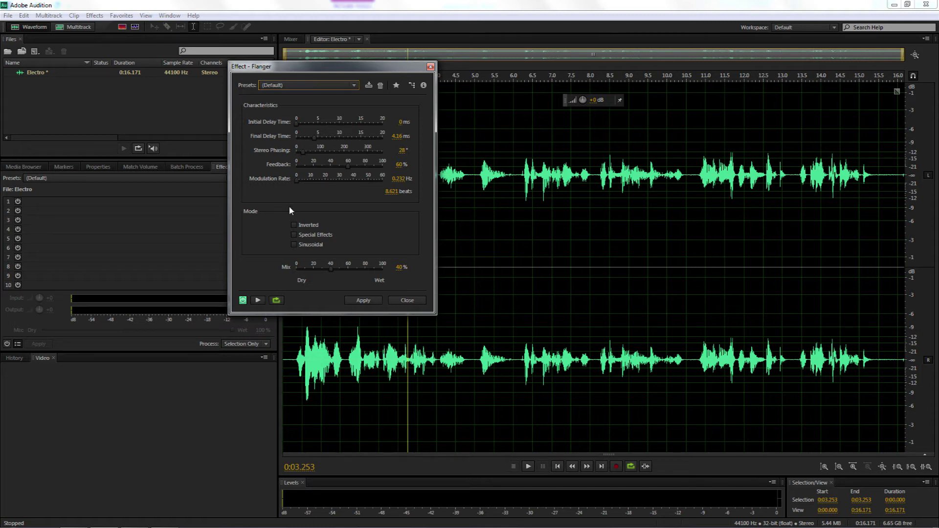
pyautogui.click(307, 86)
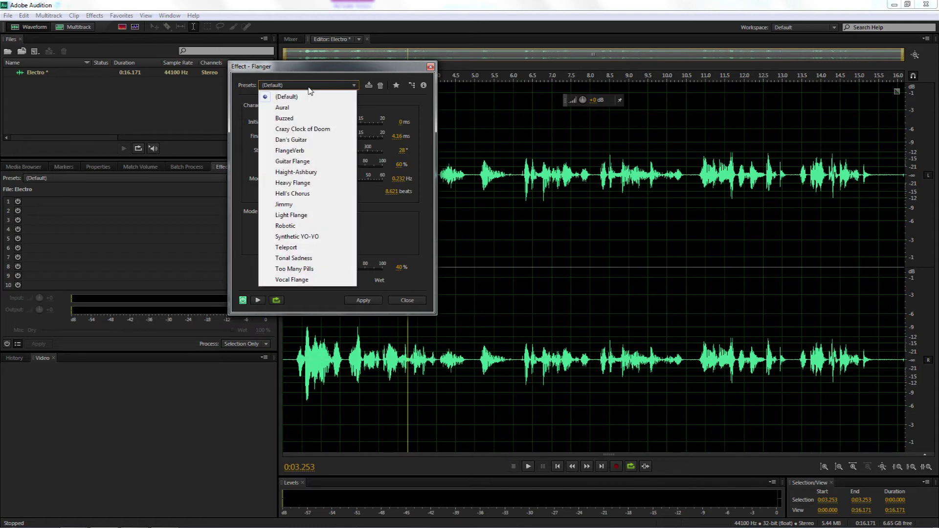
pyautogui.click(303, 129)
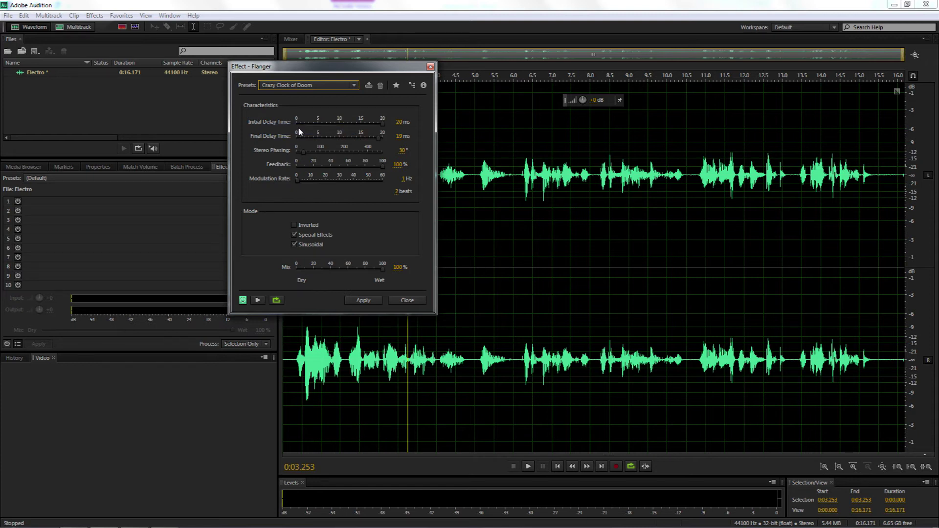
# - Preview the recording with the Crazy Clock of Doom flanger preset, and stop the preview
pyautogui.click(259, 301)
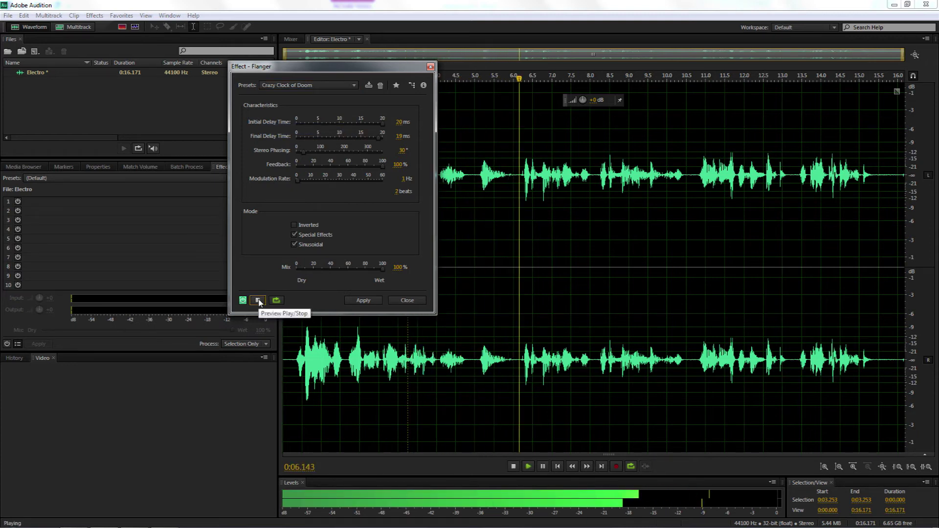
pyautogui.click(259, 302)
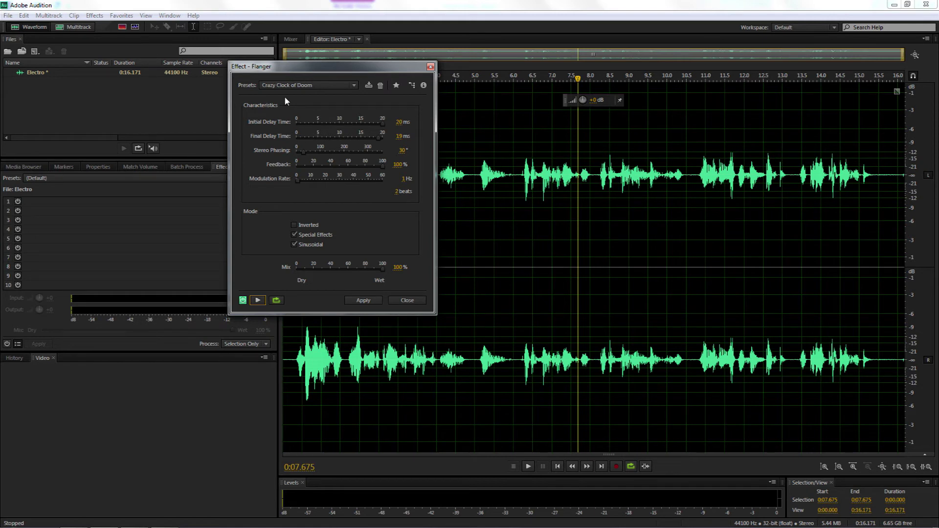
pyautogui.click(257, 300)
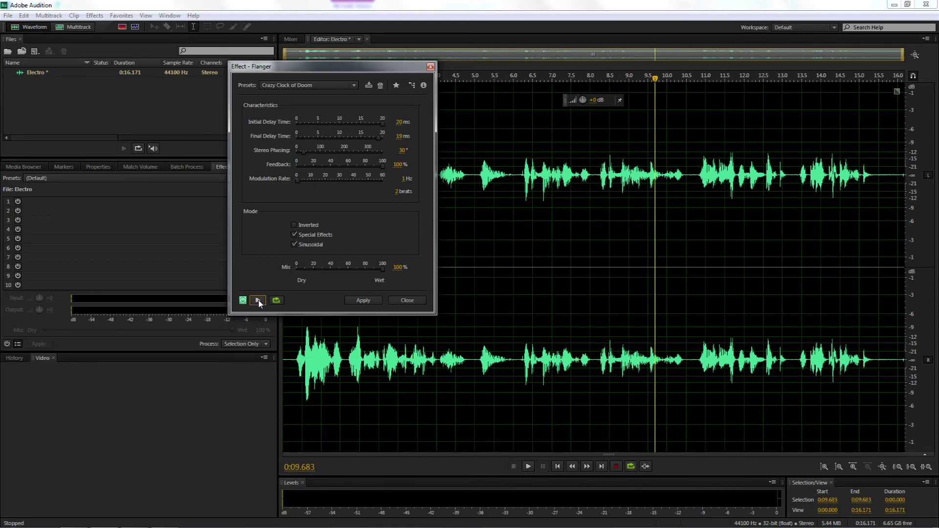
pyautogui.click(258, 301)
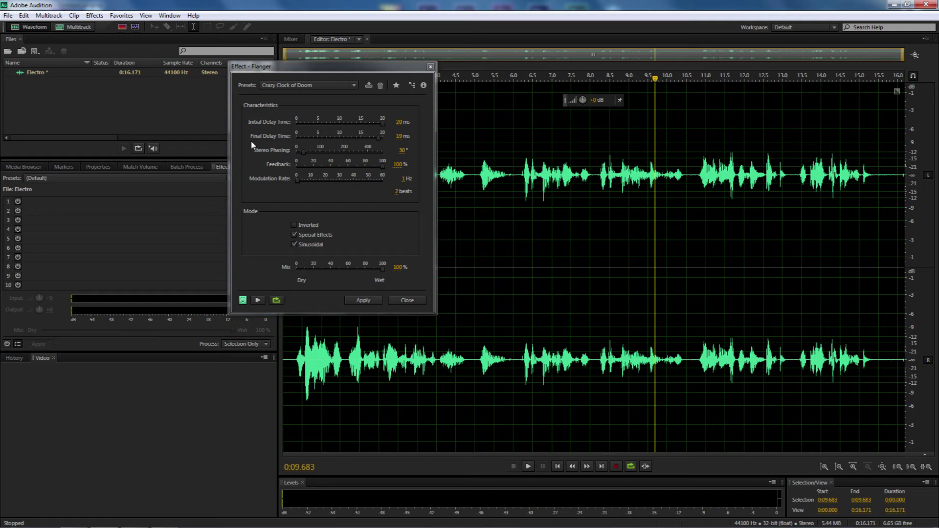
# - Set the Flanger's final delay time to 20 ms and its stereo phasing to 204°
pyautogui.moveTo(378, 137); pyautogui.dragTo(389, 141)
pyautogui.click(401, 150)
pyautogui.write('20')
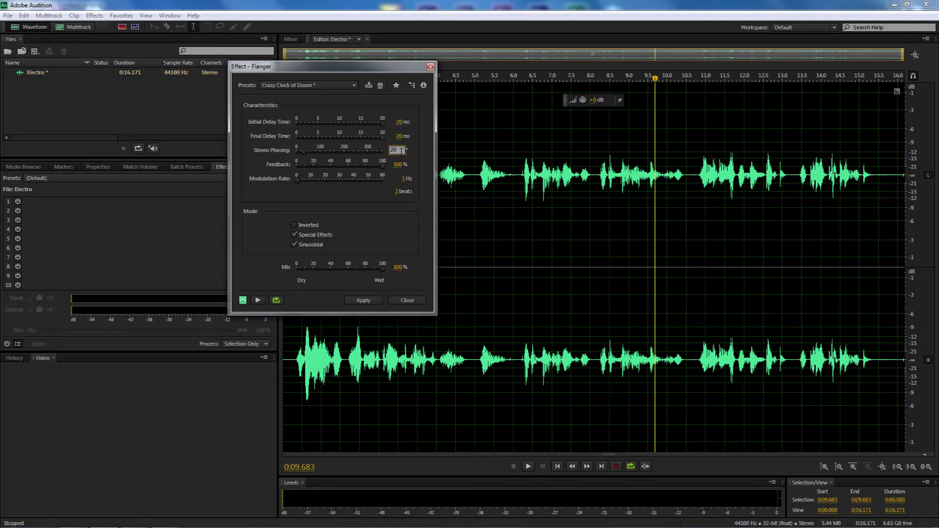
pyautogui.write('4')
pyautogui.press('Return')
pyautogui.press('alt')
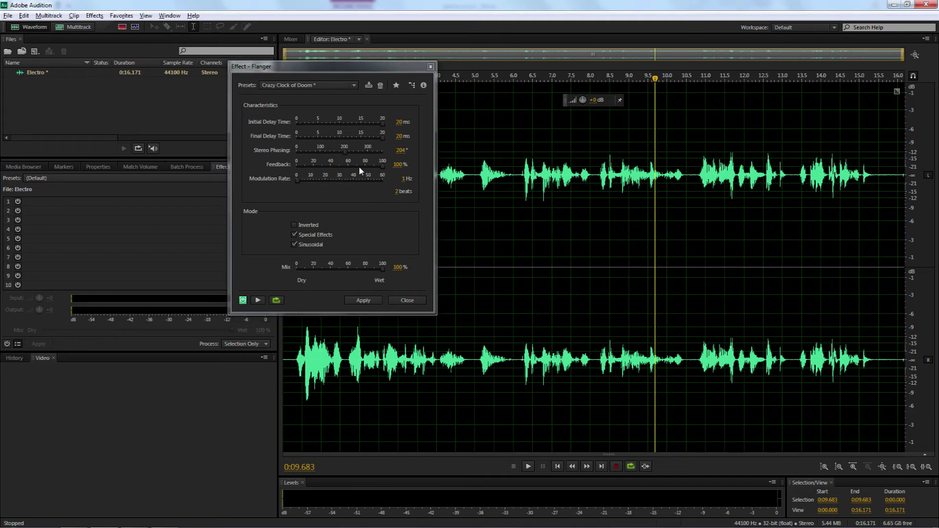
# - Set the Flanger's feedback to 60%
pyautogui.click(396, 165)
pyautogui.write('60')
pyautogui.press('Return')
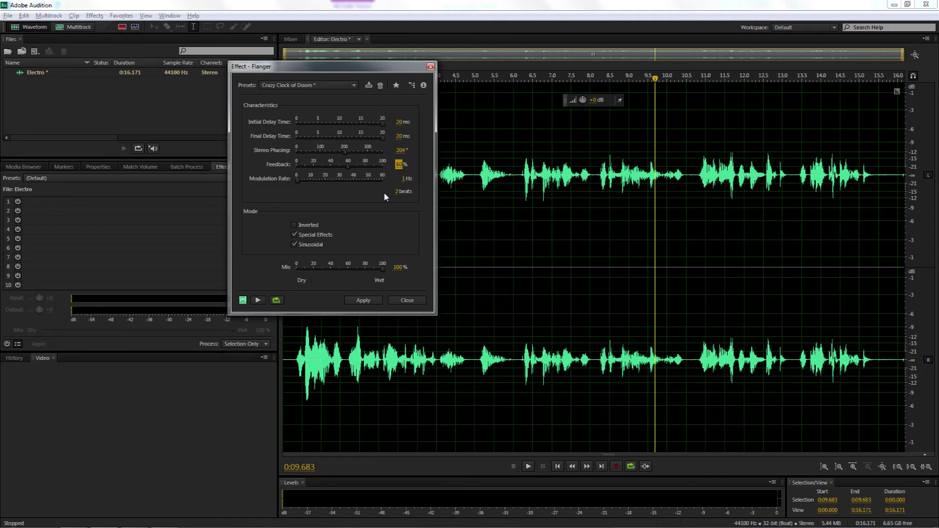
pyautogui.press('alt')
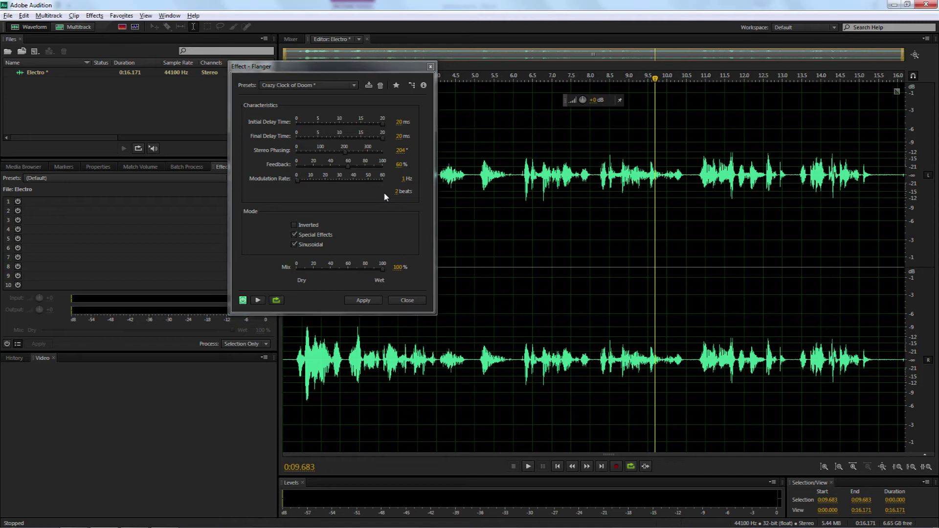
# - Preview the adjusted Flanger settings and apply the effect to the recording
pyautogui.click(258, 300)
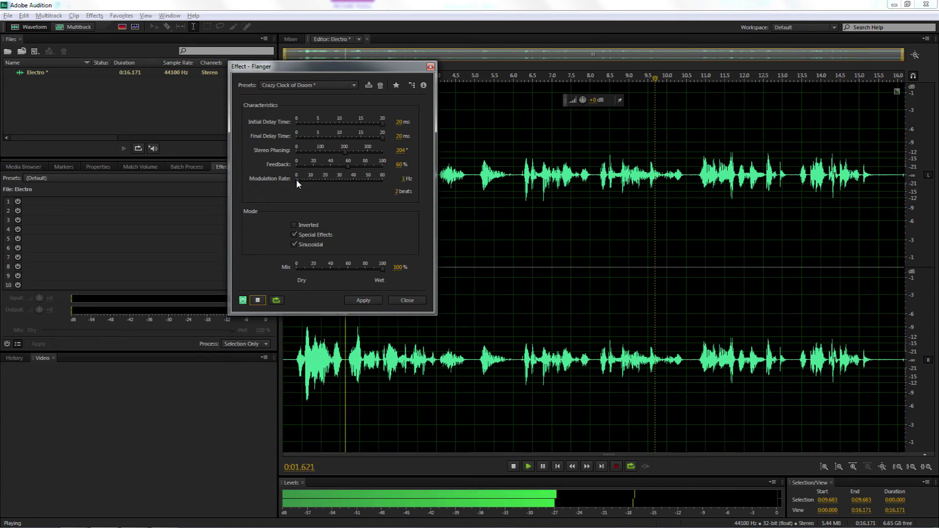
pyautogui.click(259, 301)
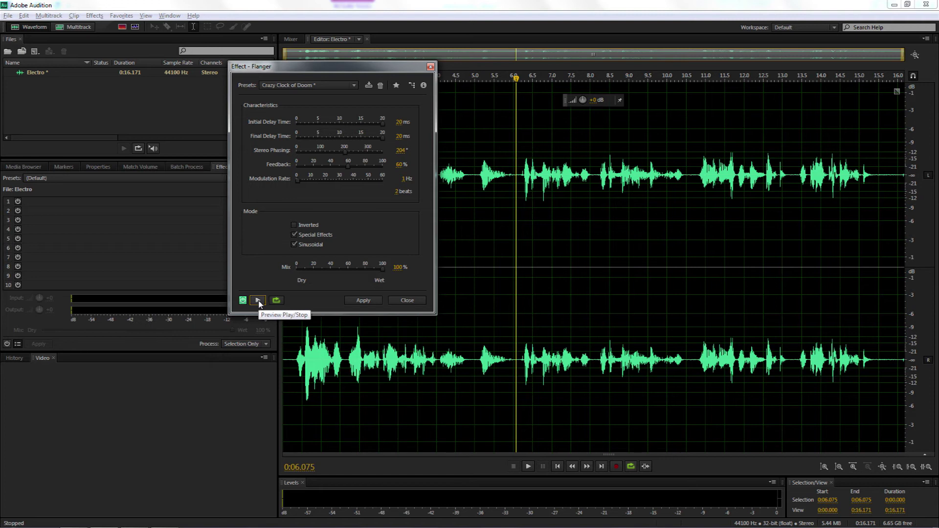
pyautogui.click(355, 301)
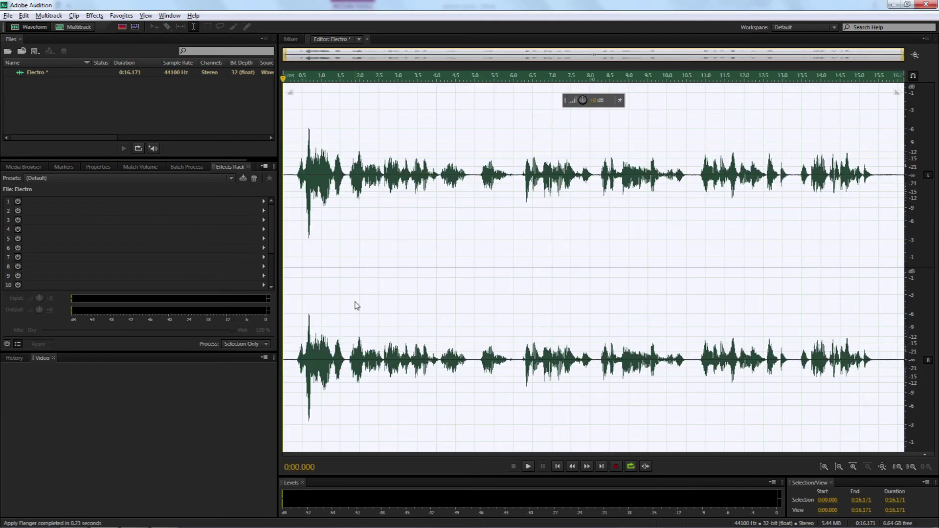
# - Play the flanged recording from near the beginning and replay the section from about 13.4 to 15.6 seconds
pyautogui.click(290, 355)
pyautogui.press('space')
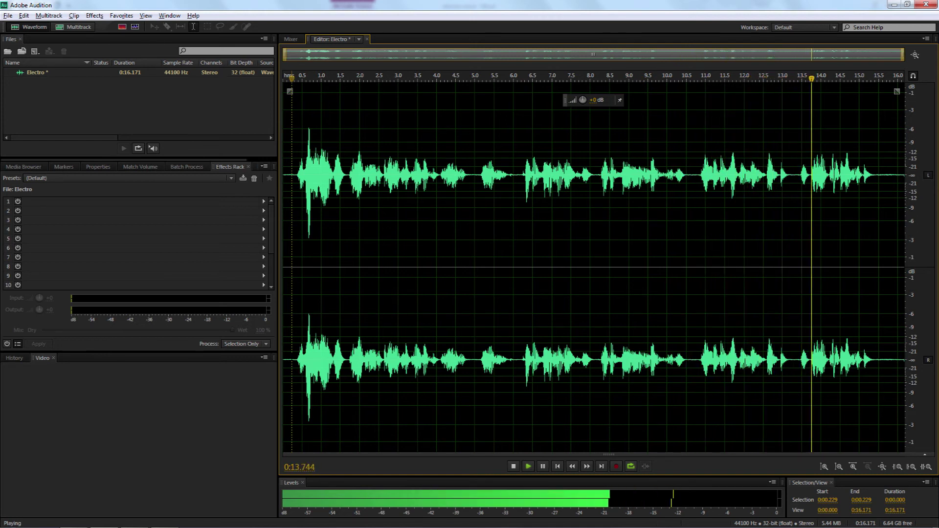
pyautogui.press('space')
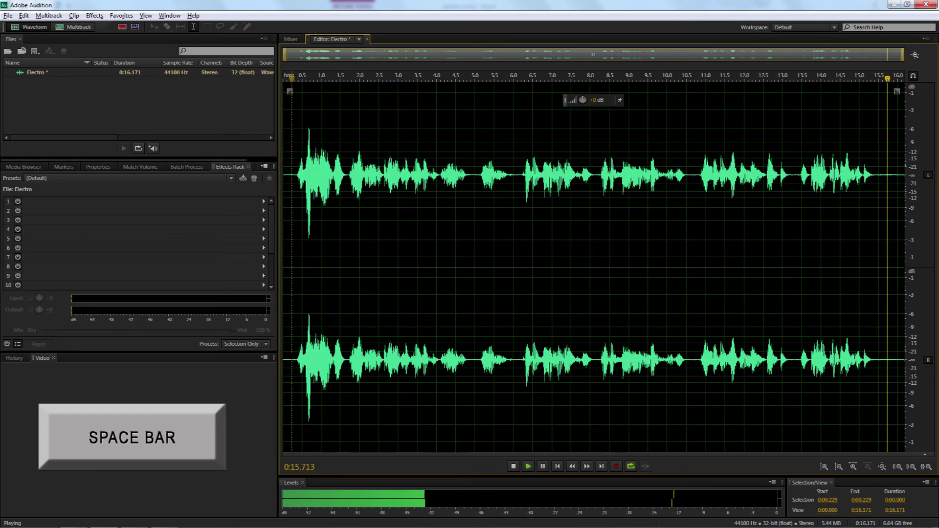
pyautogui.moveTo(798, 177); pyautogui.dragTo(884, 177)
pyautogui.press('space')
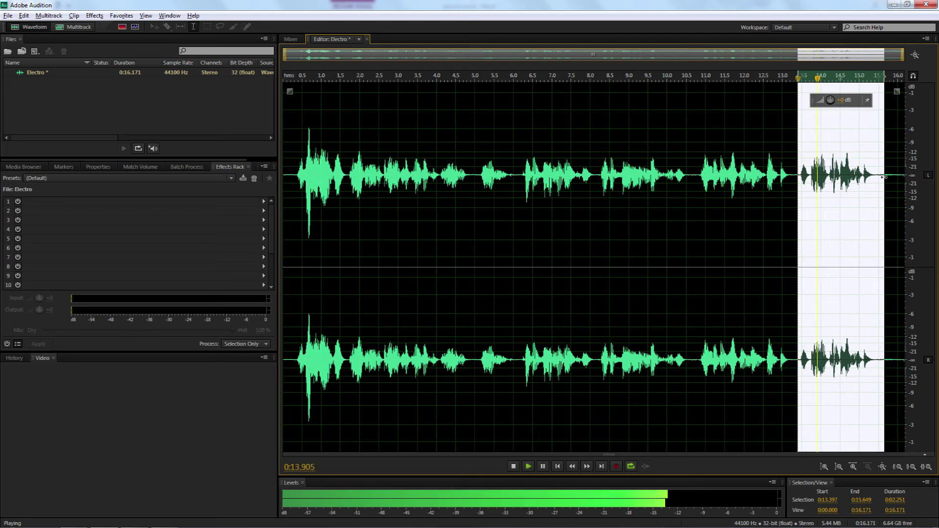
pyautogui.press('space')
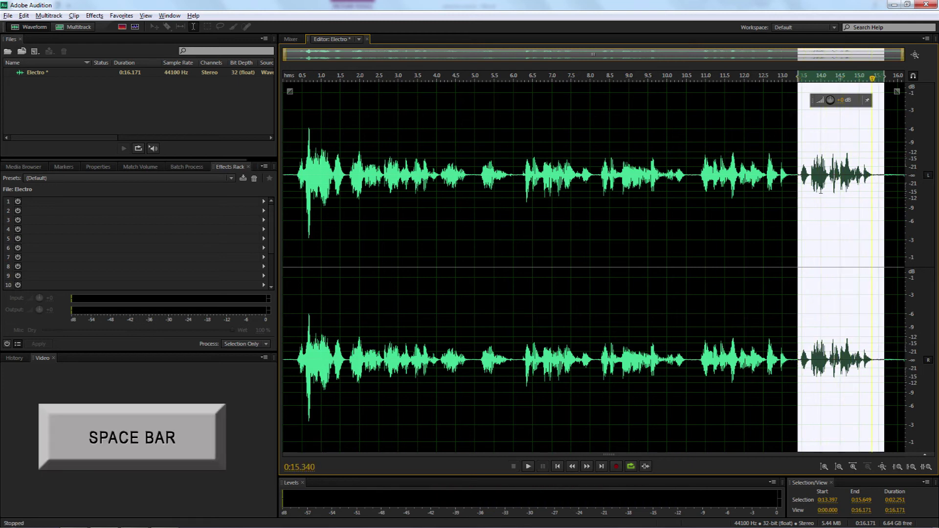
# - Load the Rattle The Trunk (Be Careful) preset in the 10-band Graphic Equalizer for the whole recording and preview it
pyautogui.click(565, 220)
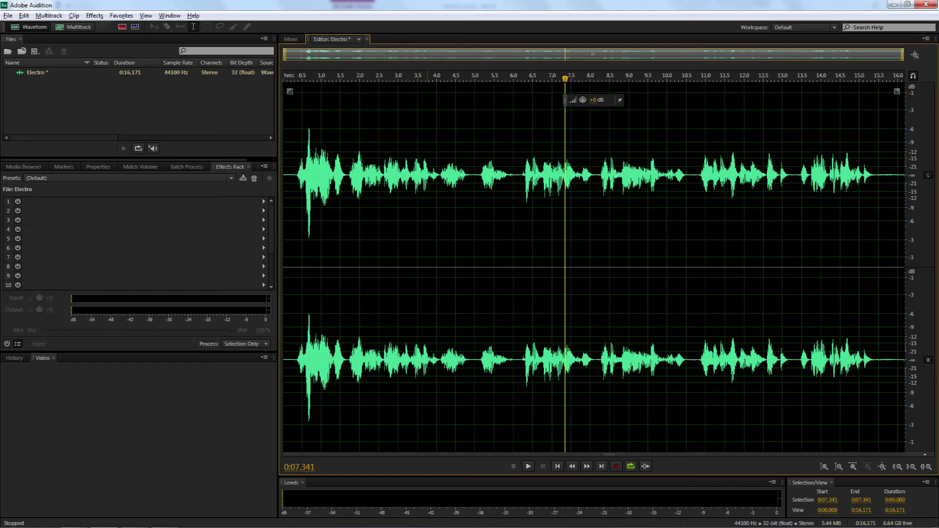
pyautogui.click(94, 15)
pyautogui.moveTo(140, 160)
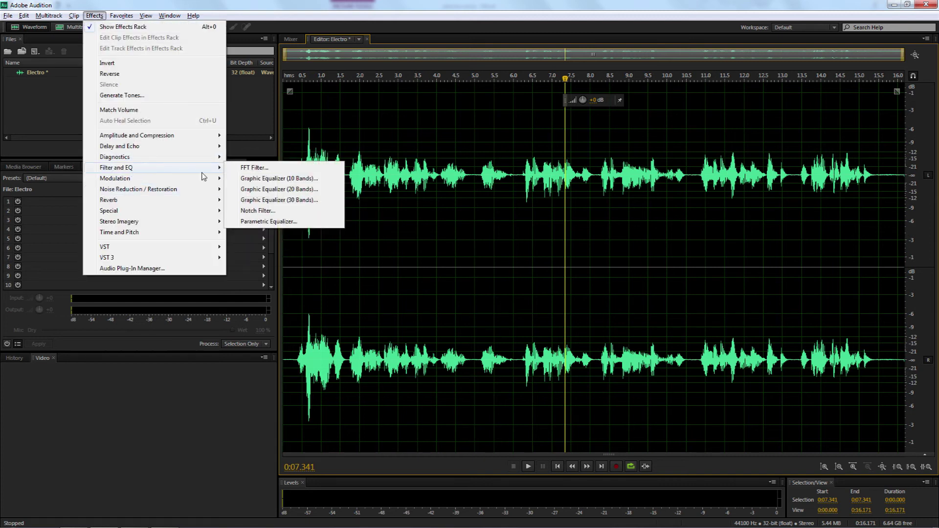
pyautogui.click(252, 179)
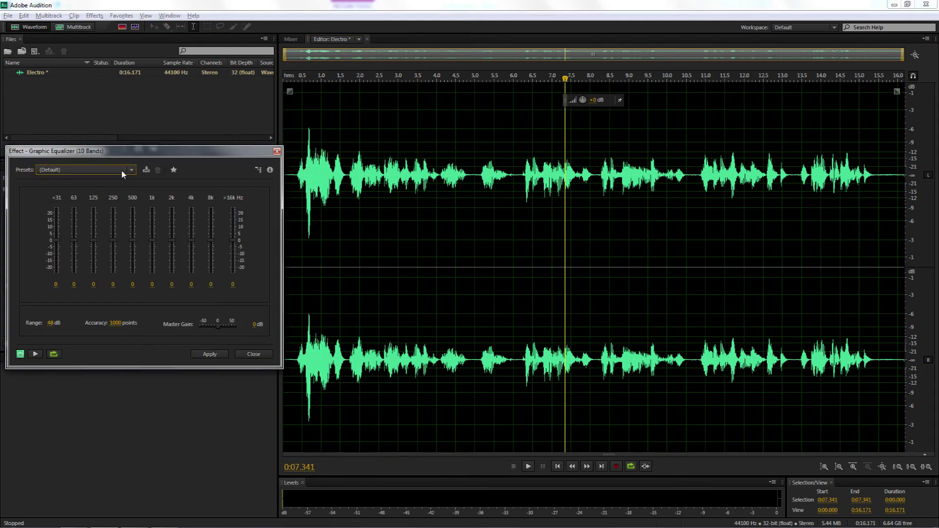
pyautogui.click(68, 171)
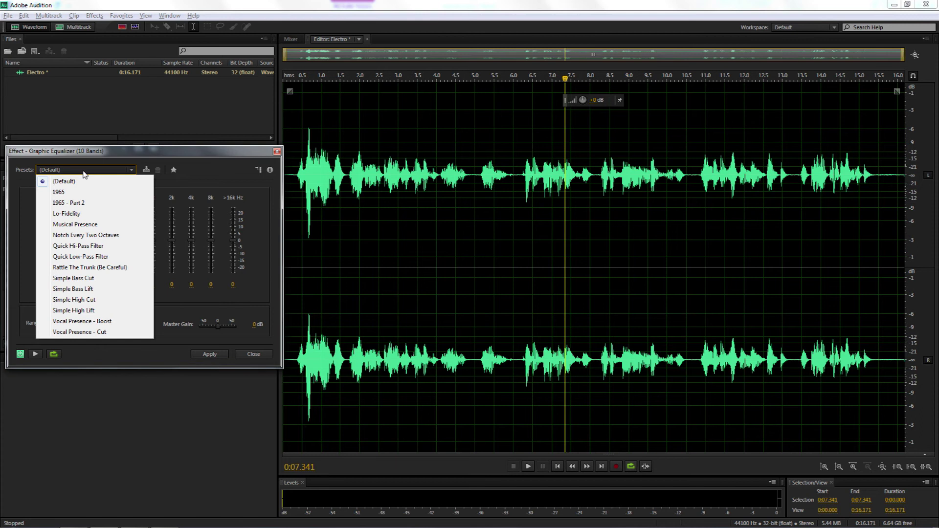
pyautogui.click(77, 269)
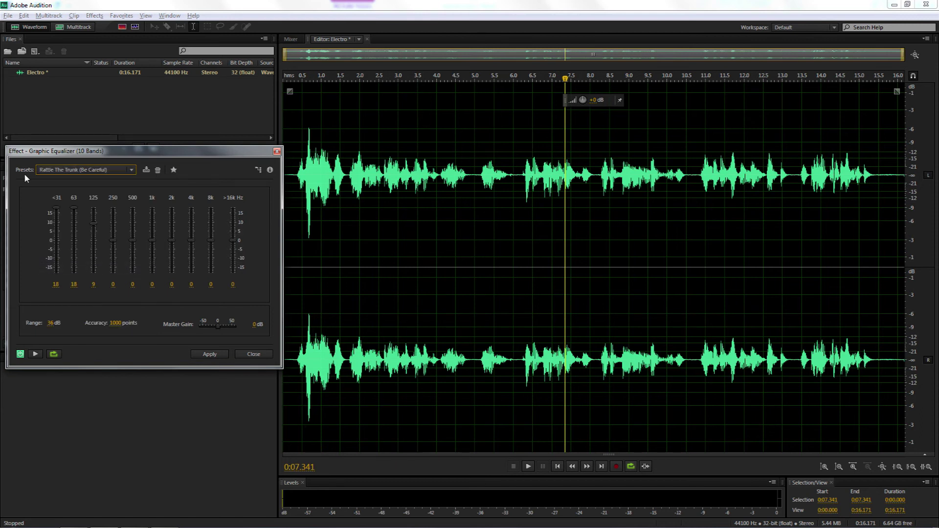
pyautogui.click(36, 354)
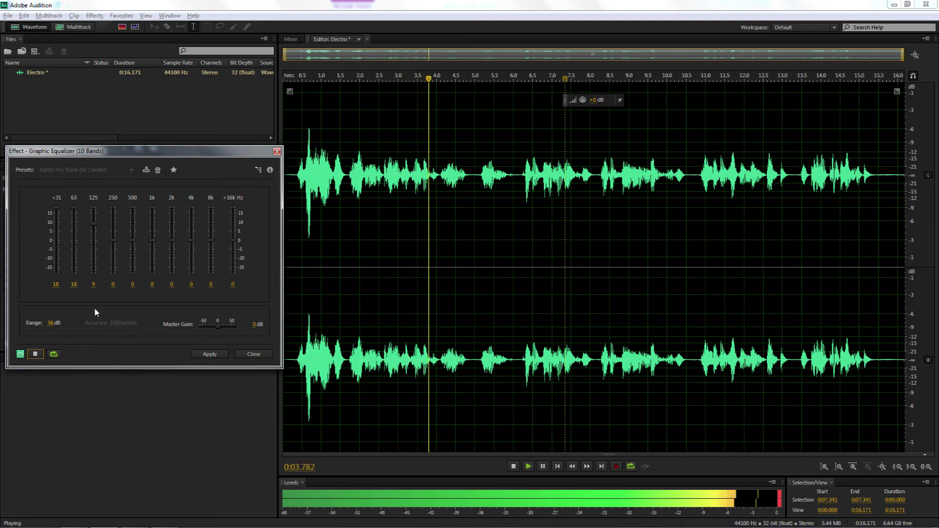
pyautogui.click(35, 355)
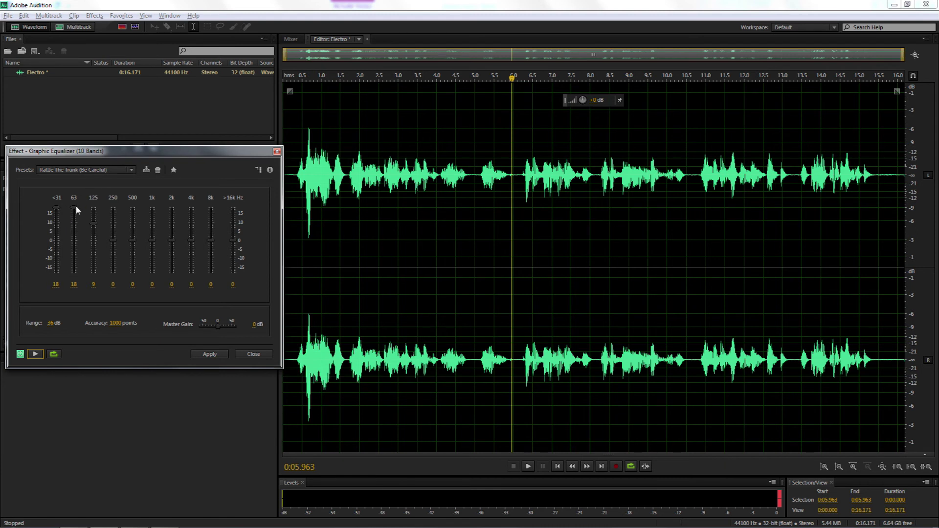
# - Set the equalizer's 63 Hz band to 14 dB and preview the change
pyautogui.moveTo(75, 207); pyautogui.dragTo(74, 219)
pyautogui.click(73, 285)
pyautogui.write('14')
pyautogui.press('Return')
pyautogui.click(36, 353)
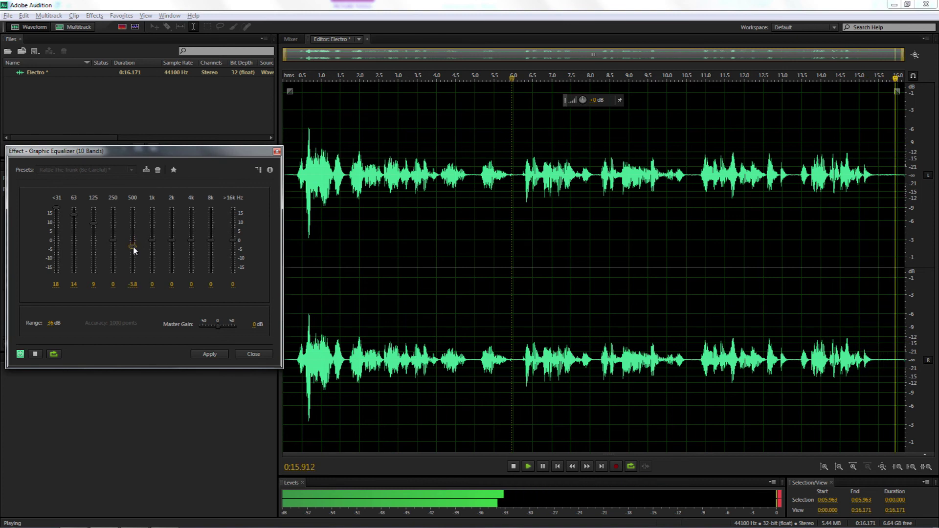
# - Lower the equalizer's 500 Hz band to about -5 dB and apply the effect to the recording
pyautogui.moveTo(133, 243); pyautogui.dragTo(133, 252)
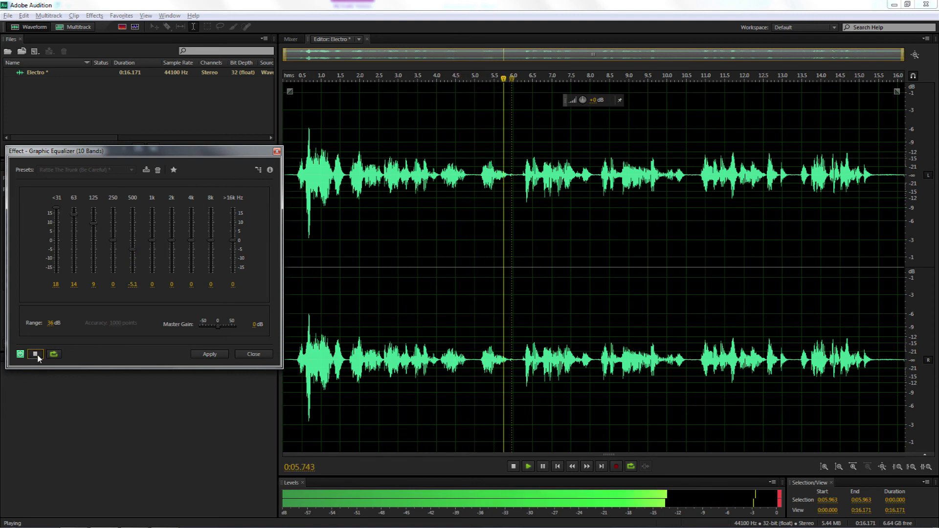
pyautogui.press('space')
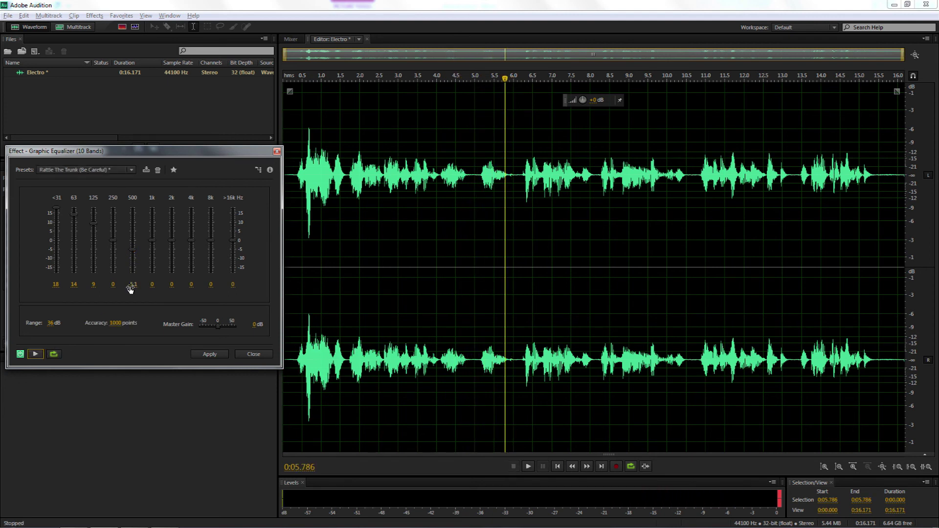
pyautogui.click(133, 285)
pyautogui.write('-')
pyautogui.press('Return')
pyautogui.click(206, 354)
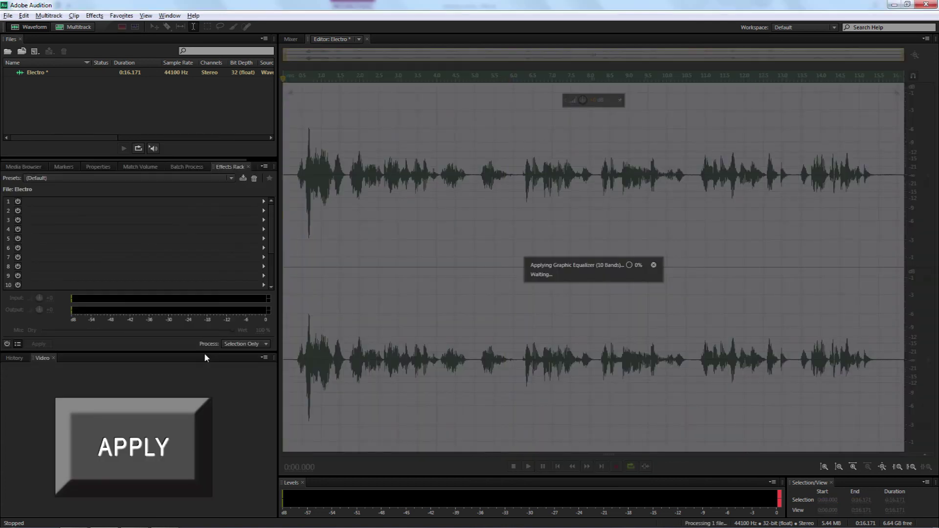
# - Play the equalized recording from about 0.1 seconds through to the end of the last phrase
pyautogui.click(286, 299)
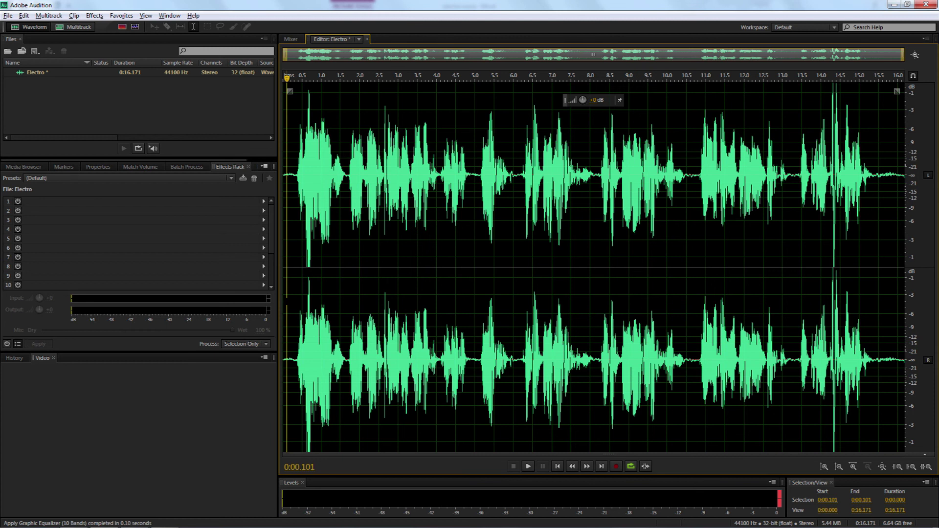
pyautogui.press('space')
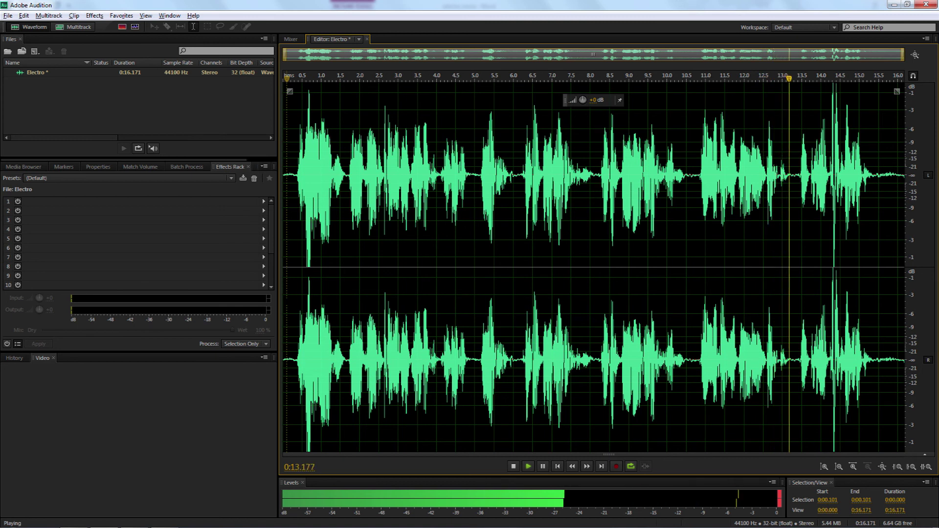
pyautogui.press('space')
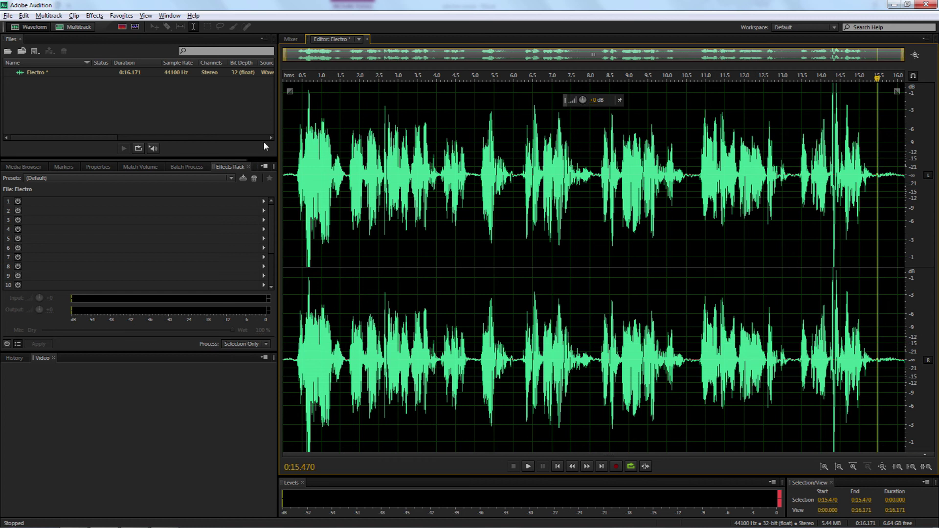
# - Save the recording as the MP3 file Electro.mp3 in V:\Film Masters\Film Masters Titles
pyautogui.click(8, 15)
pyautogui.click(29, 146)
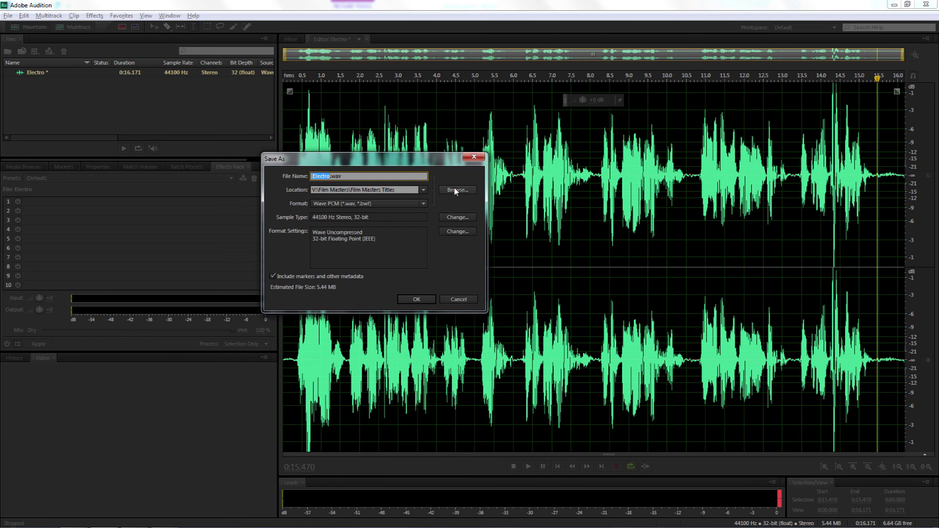
pyautogui.click(424, 189)
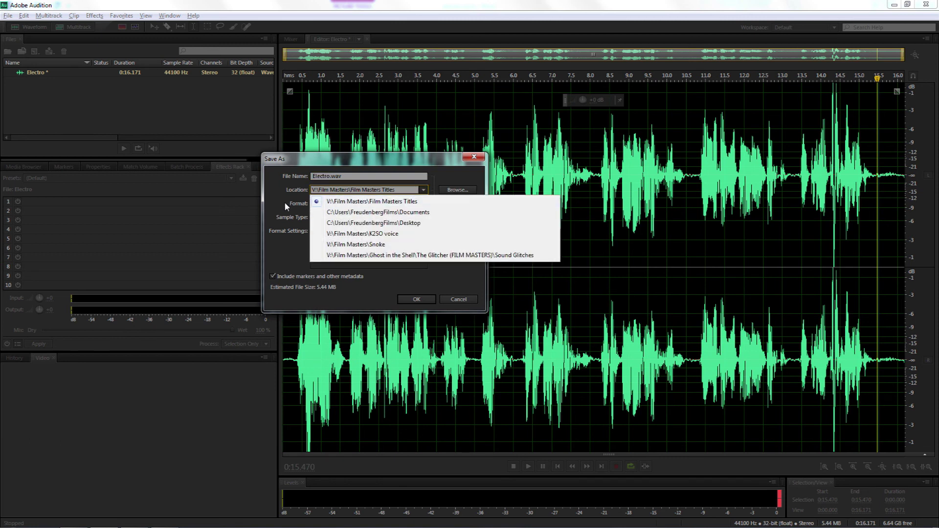
pyautogui.click(337, 202)
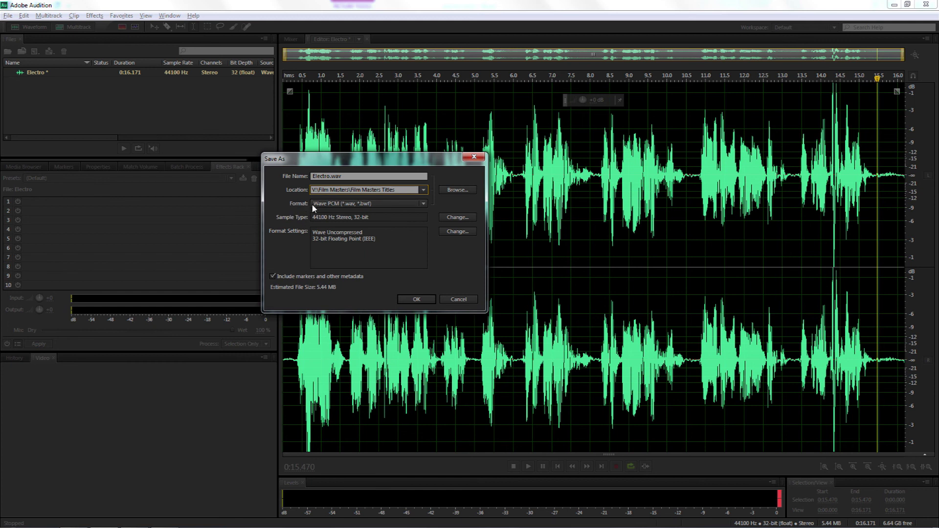
pyautogui.click(423, 204)
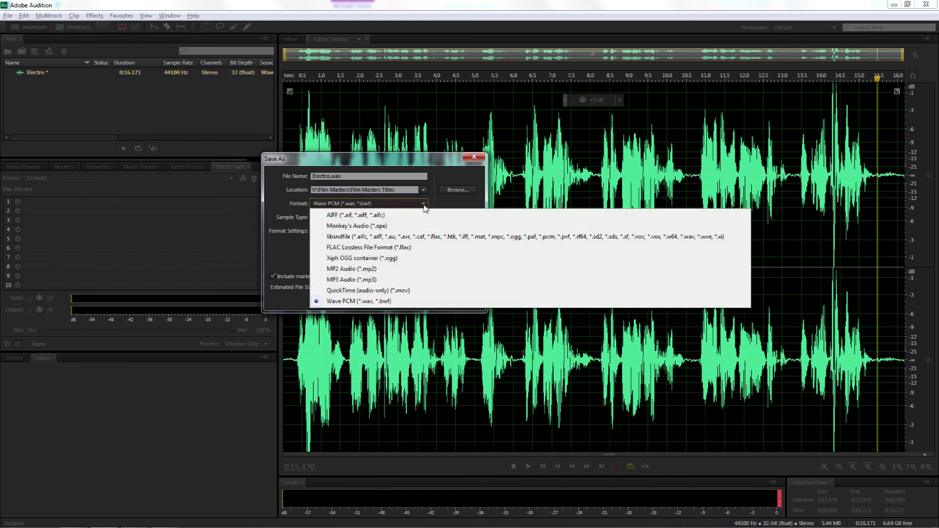
pyautogui.click(333, 280)
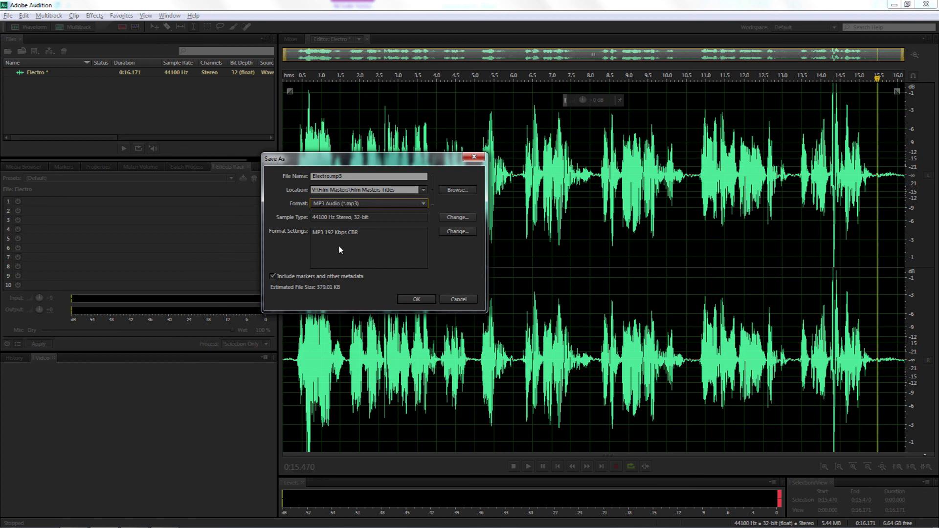
pyautogui.click(414, 300)
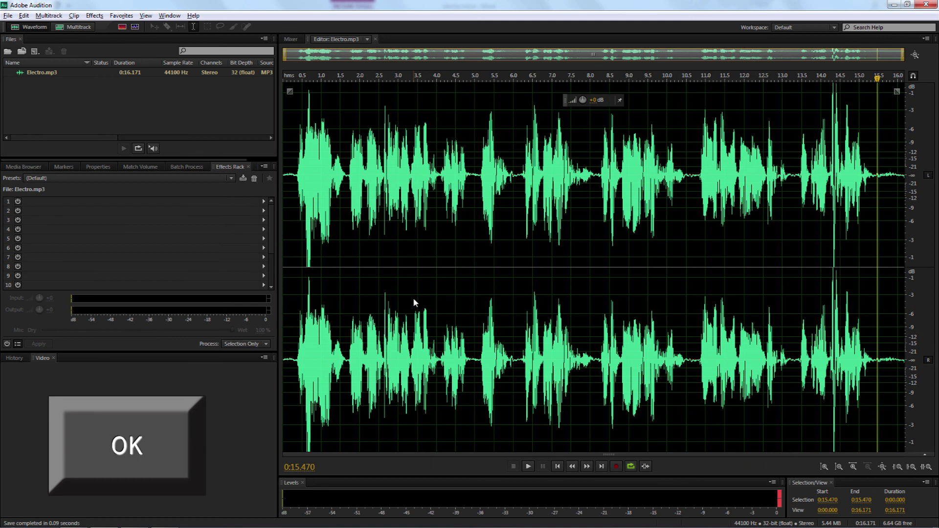